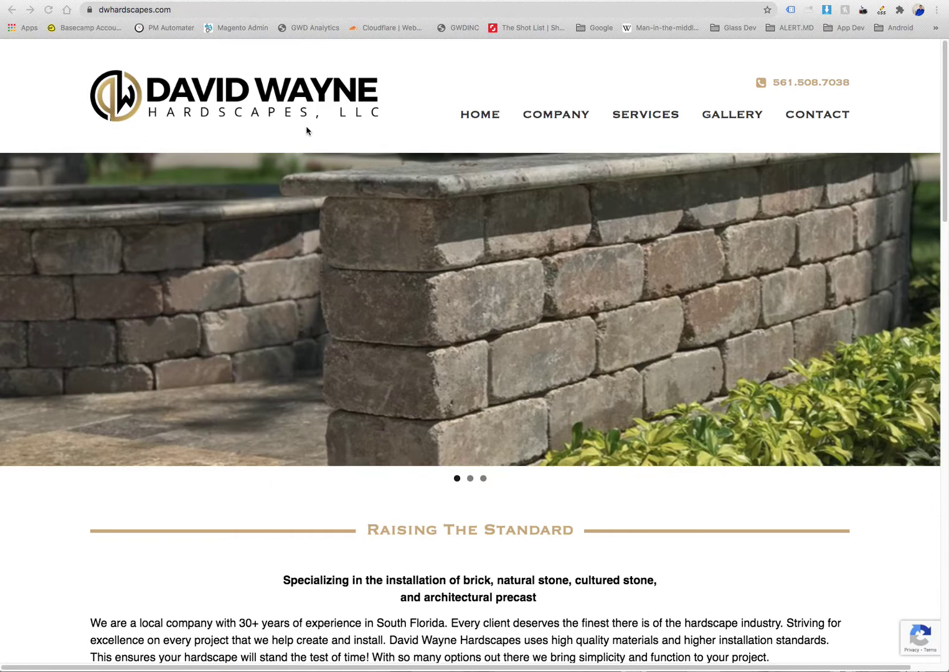
Append /admin to the site address to load the admin login page
click(261, 11)
click(283, 9)
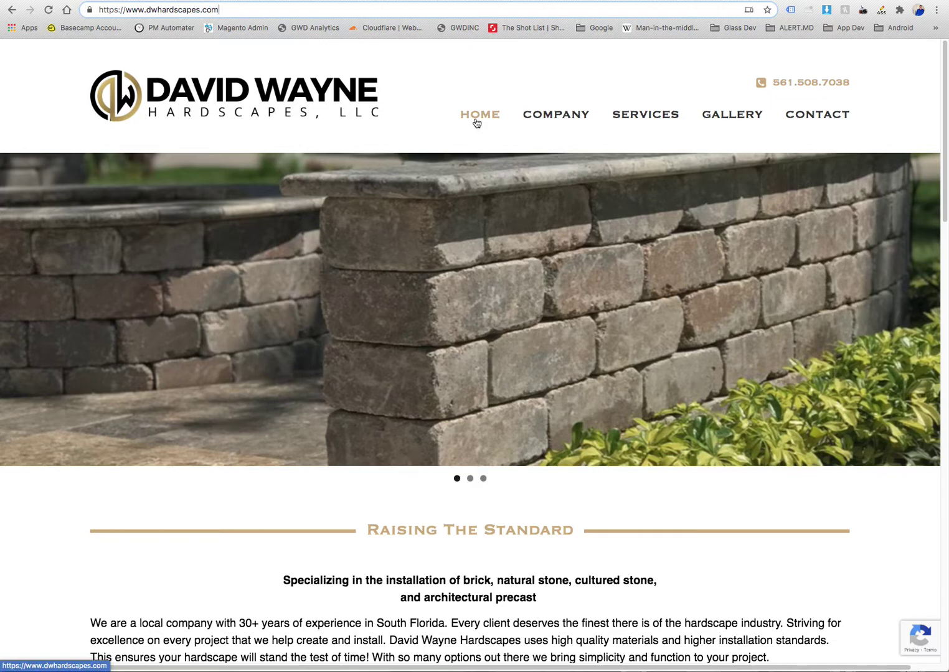
text(/adm)
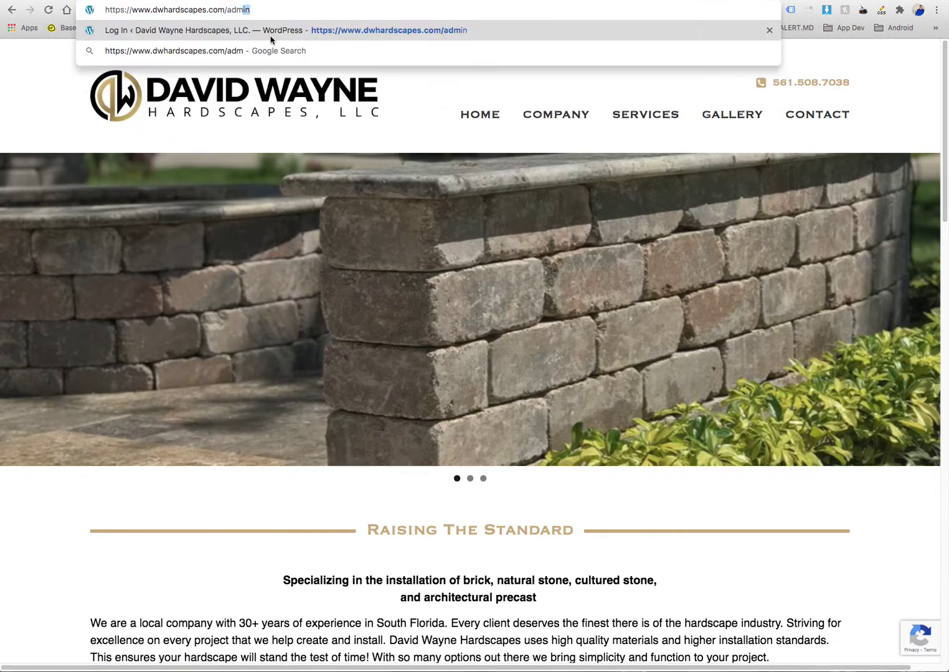
text(in)
click(270, 39)
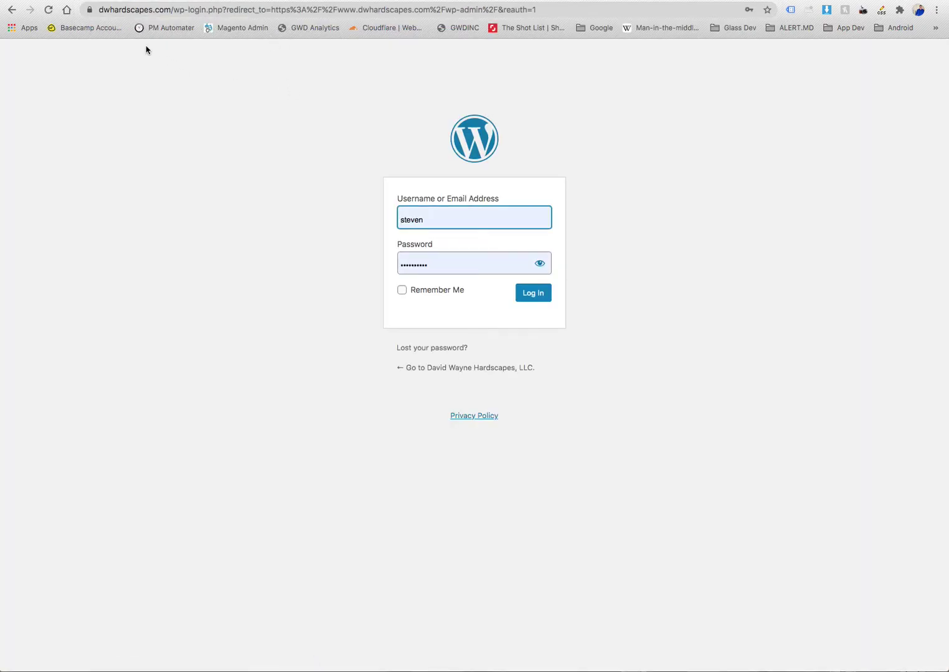
Clear the autofilled username and password fields on the login form
click(339, 243)
click(452, 228)
click(329, 255)
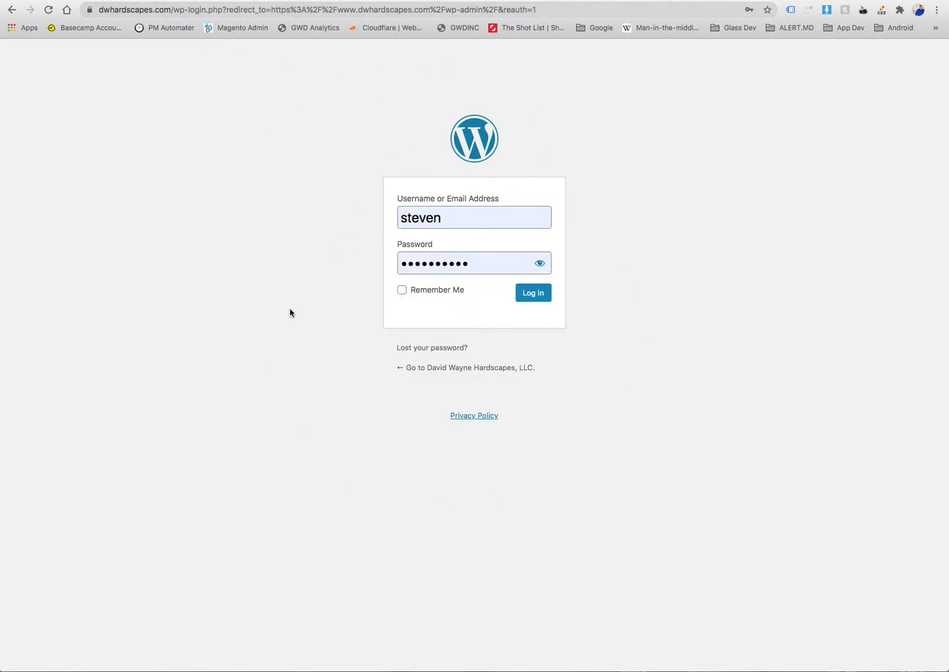
click(447, 222)
drag(474, 217, 295, 214)
key(BackSpace)
key(Tab)
key(BackSpace)
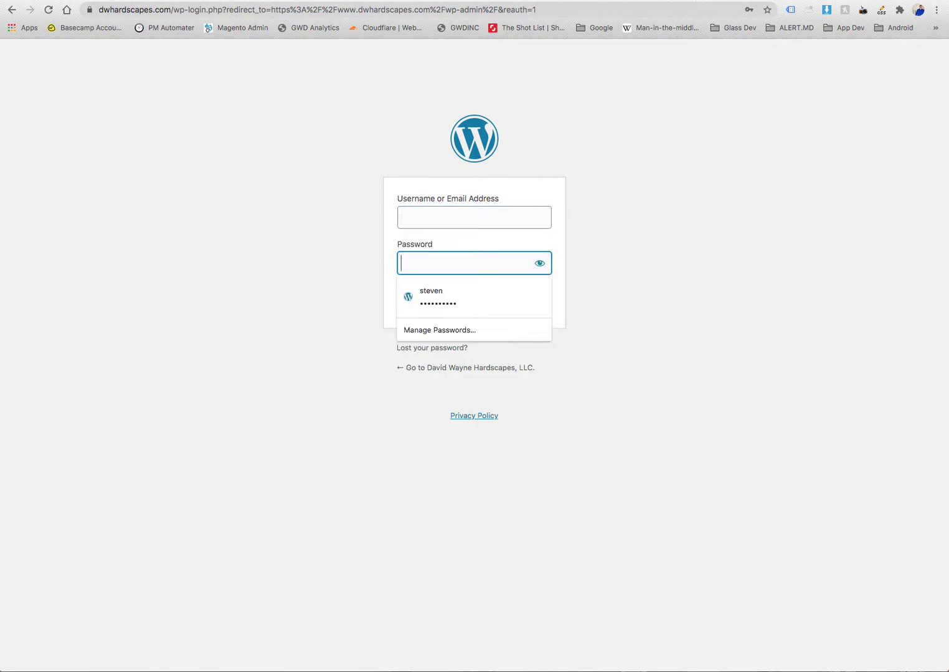
Fill in the saved login from autofill and sign in to the dashboard
click(248, 271)
click(413, 225)
click(434, 246)
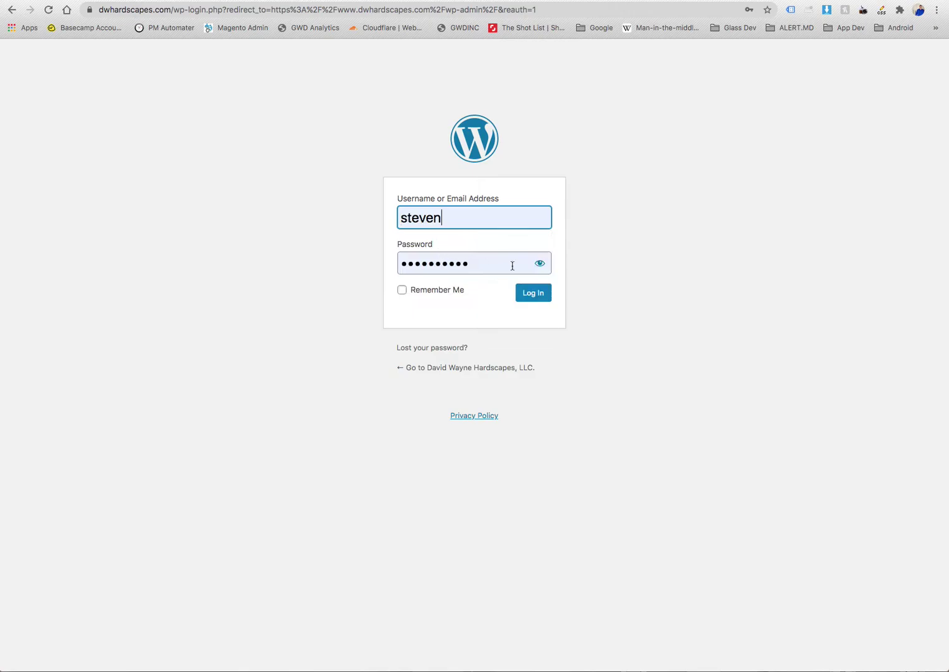
click(538, 299)
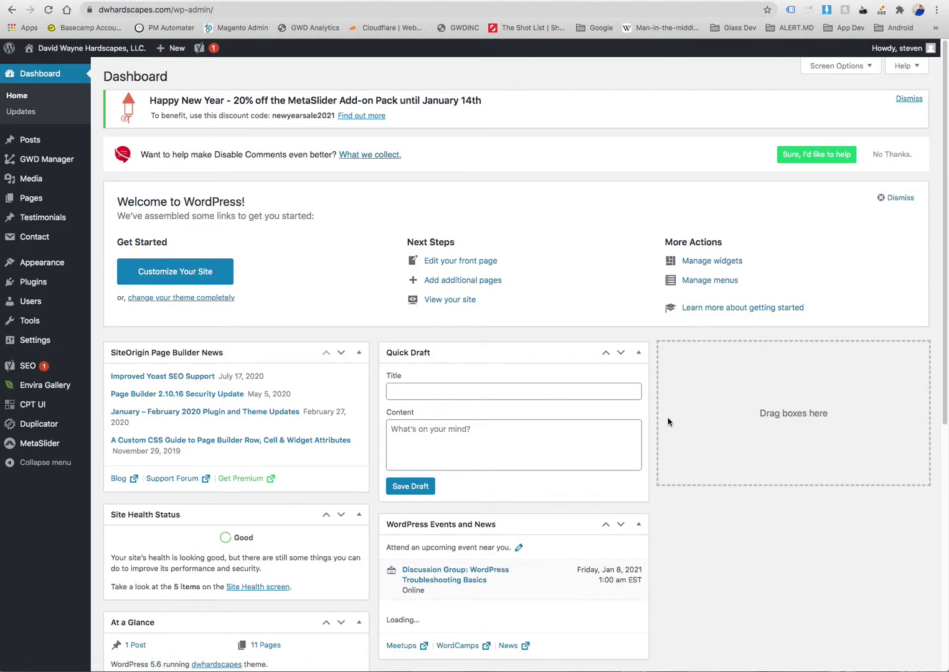
Dismiss the MetaSlider discount notice and decline the Disable Comments feedback request
click(909, 99)
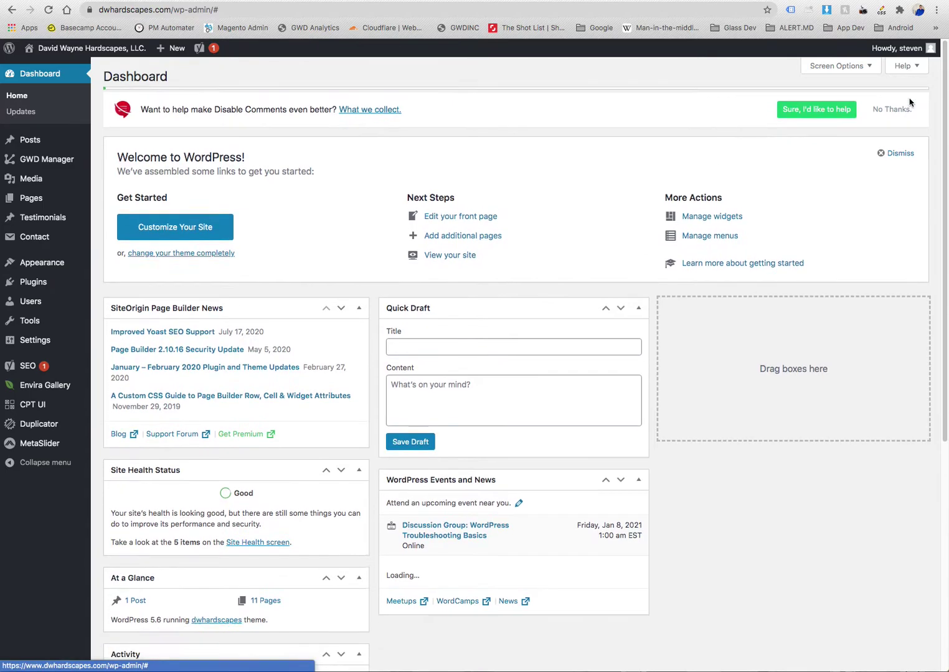
click(892, 103)
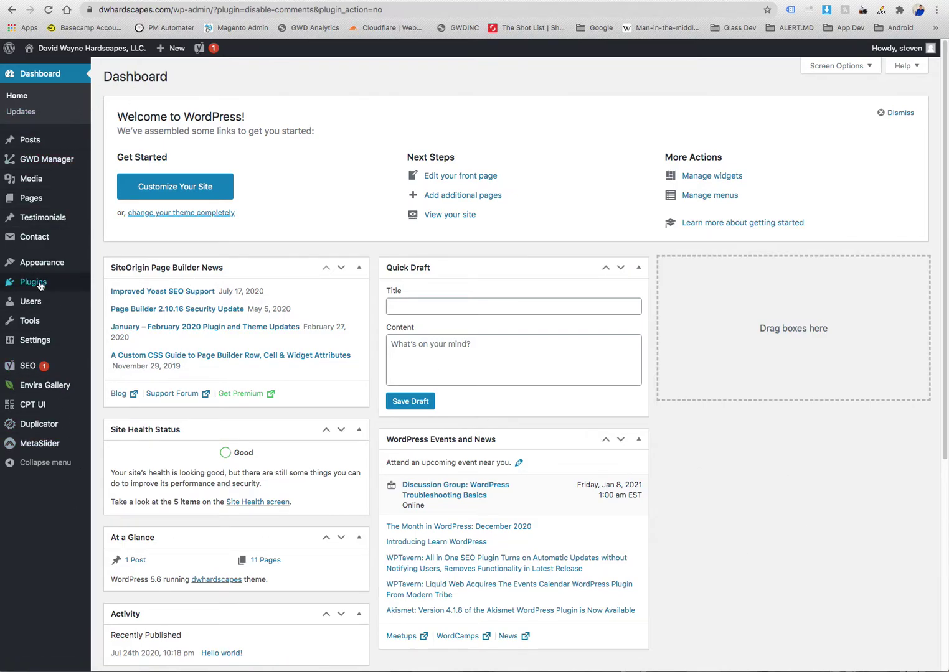
Open All Users and look over the editor user's profile page
mouse_move(31, 301)
click(115, 303)
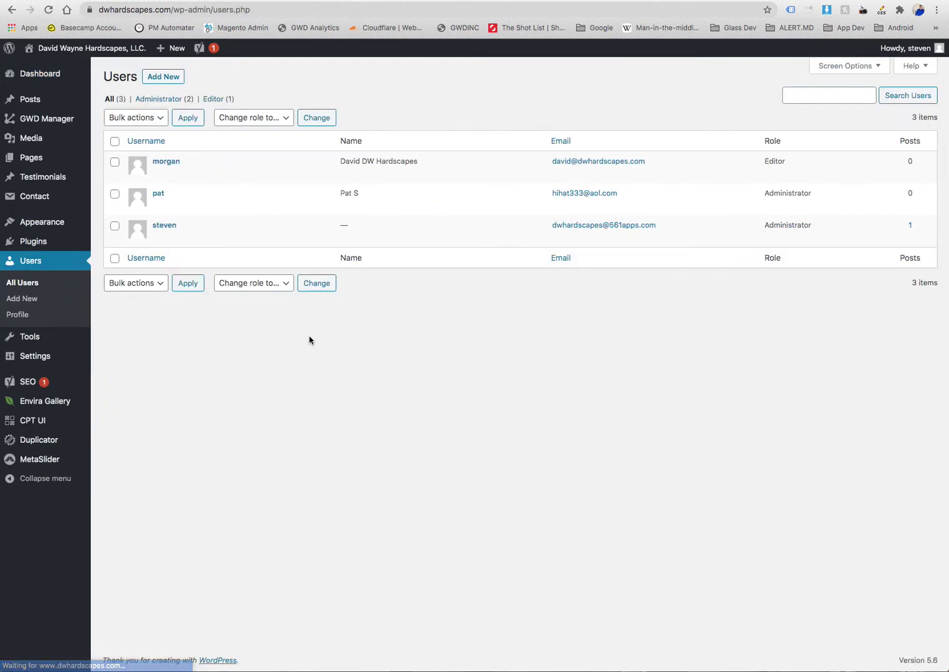
mouse_move(381, 155)
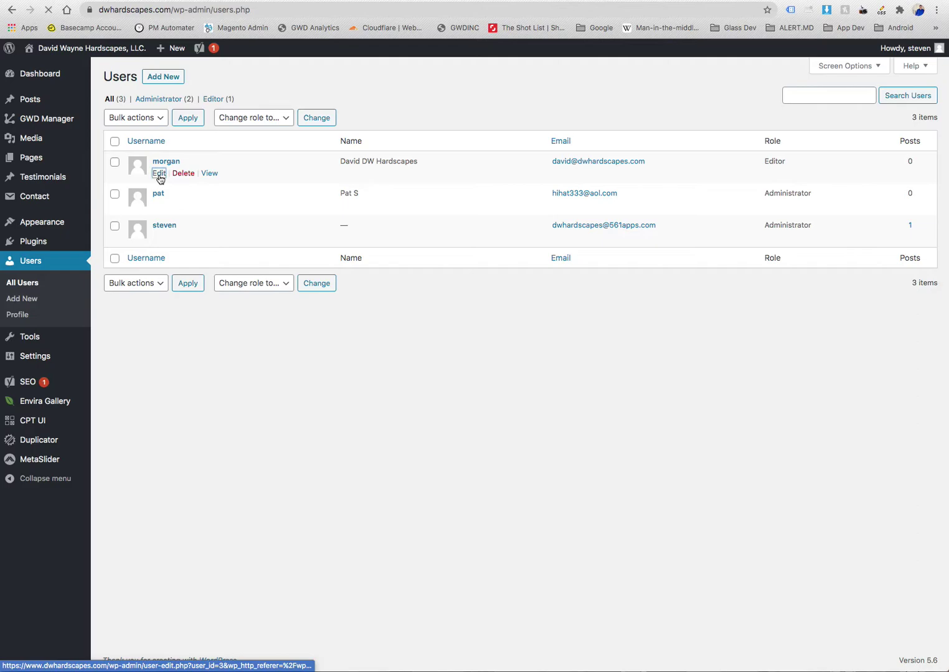
click(158, 174)
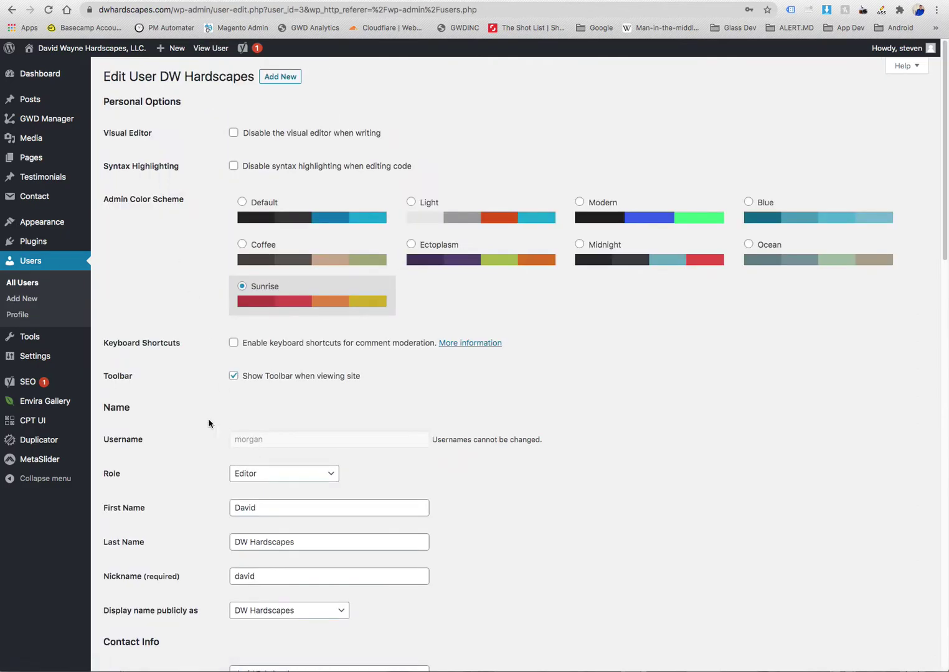
scroll(216, 420, down, 5)
scroll(217, 421, up, 5)
Return to the All Users list showing the site's three users
click(38, 289)
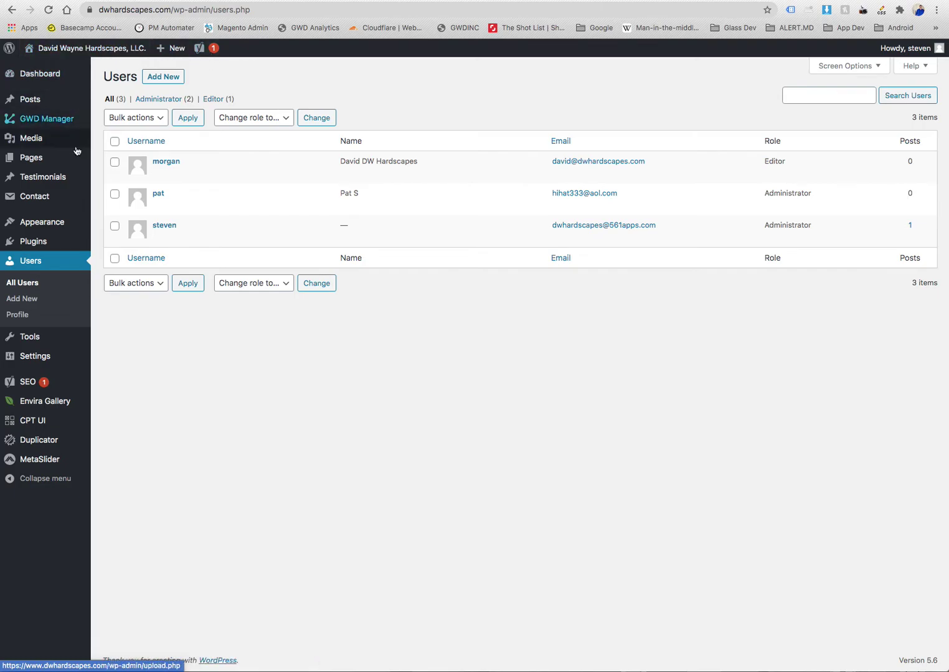
mouse_move(73, 251)
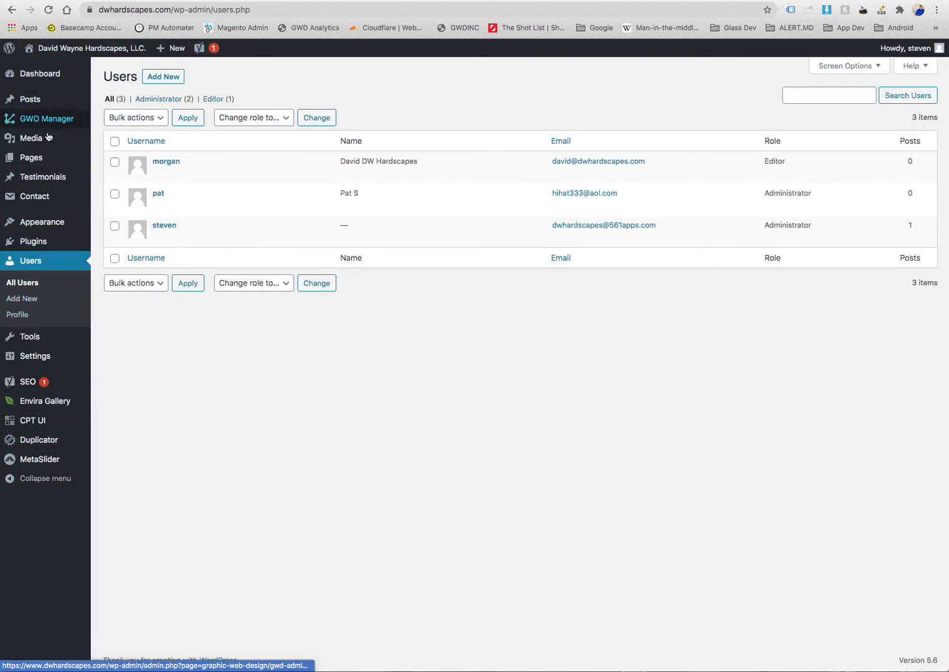
mouse_move(19, 249)
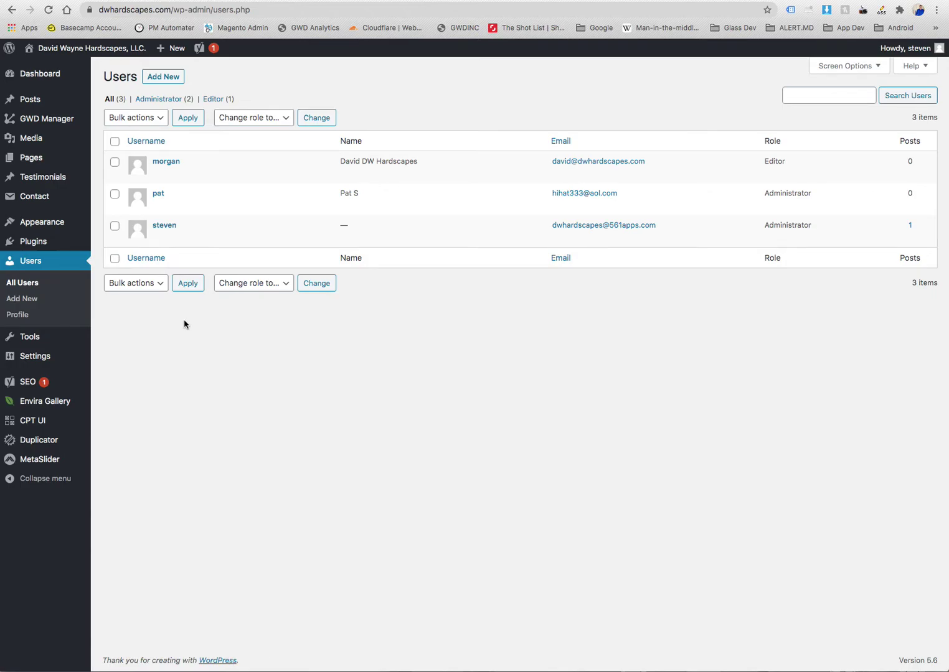
mouse_move(66, 58)
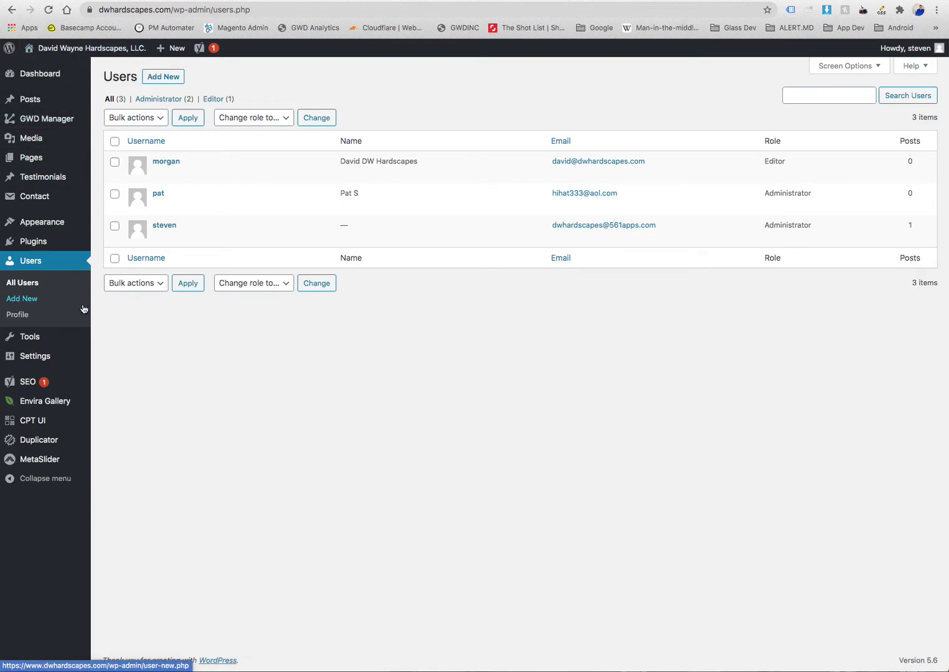
mouse_move(76, 409)
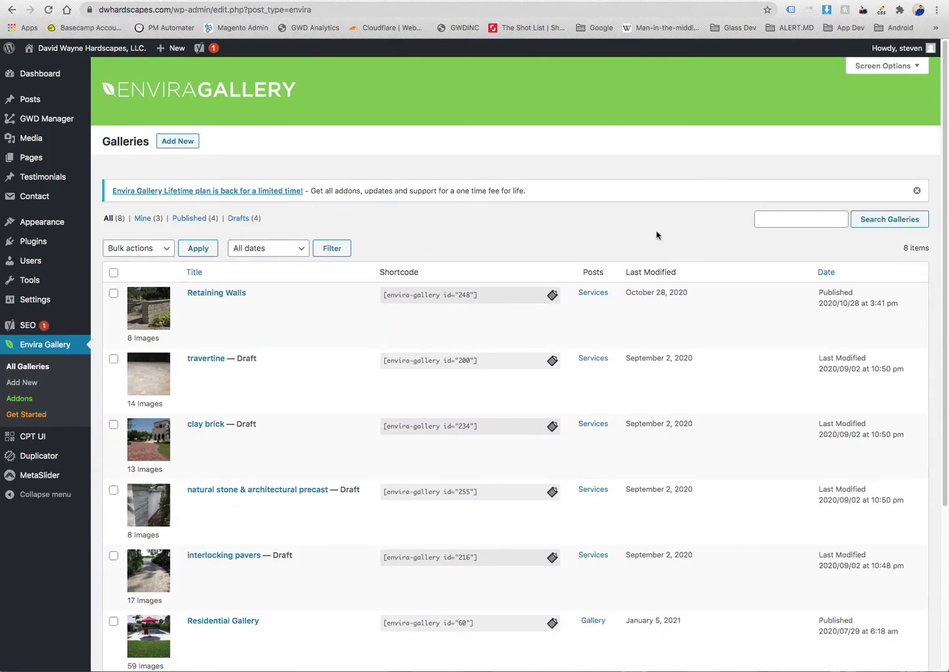
Review gallery image counts (Commercial 46, Residential 59) and open Residential Gallery for editing
scroll(670, 236, down, 2)
scroll(670, 236, down, 4)
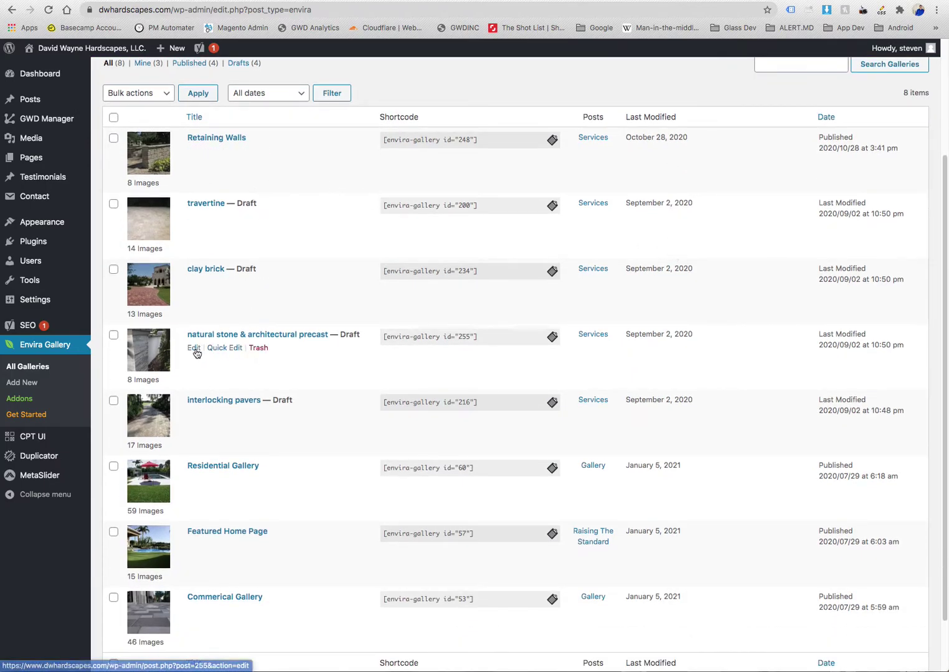
scroll(358, 407, down, 2)
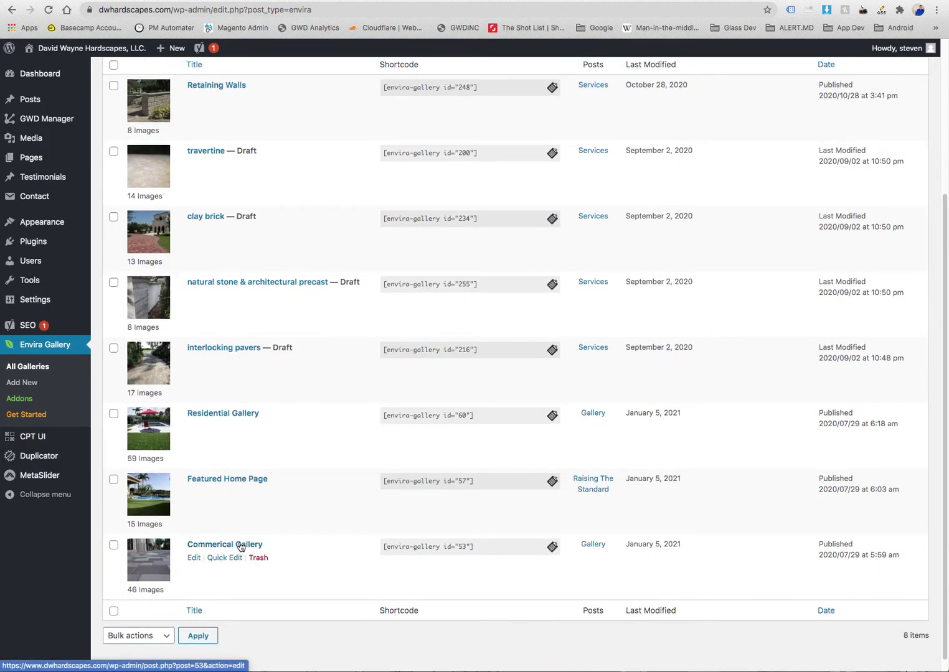
drag(127, 590, 160, 589)
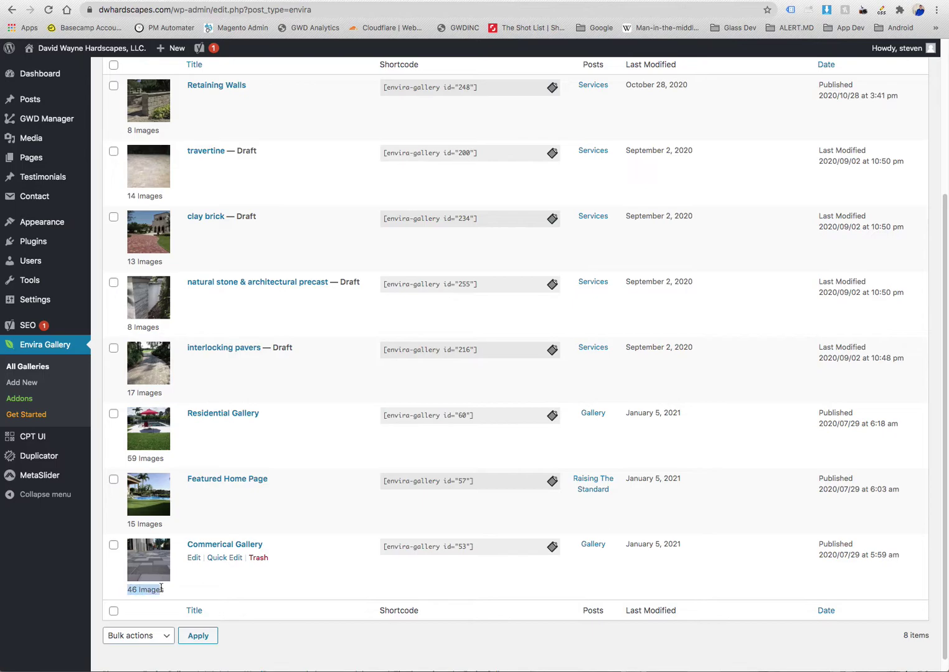
click(169, 591)
triple_click(149, 591)
click(149, 591)
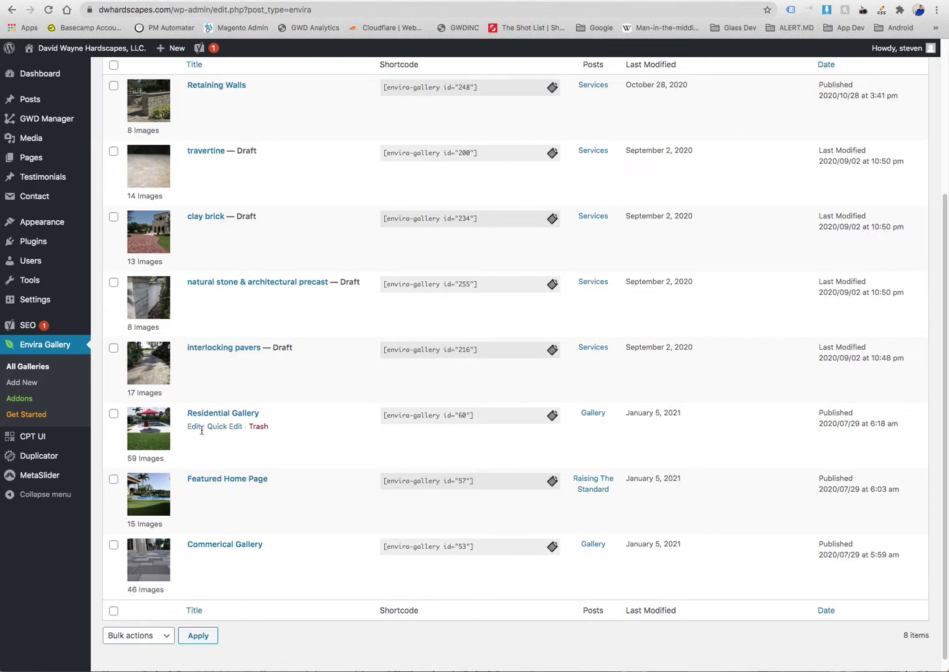
triple_click(144, 459)
click(143, 459)
click(197, 415)
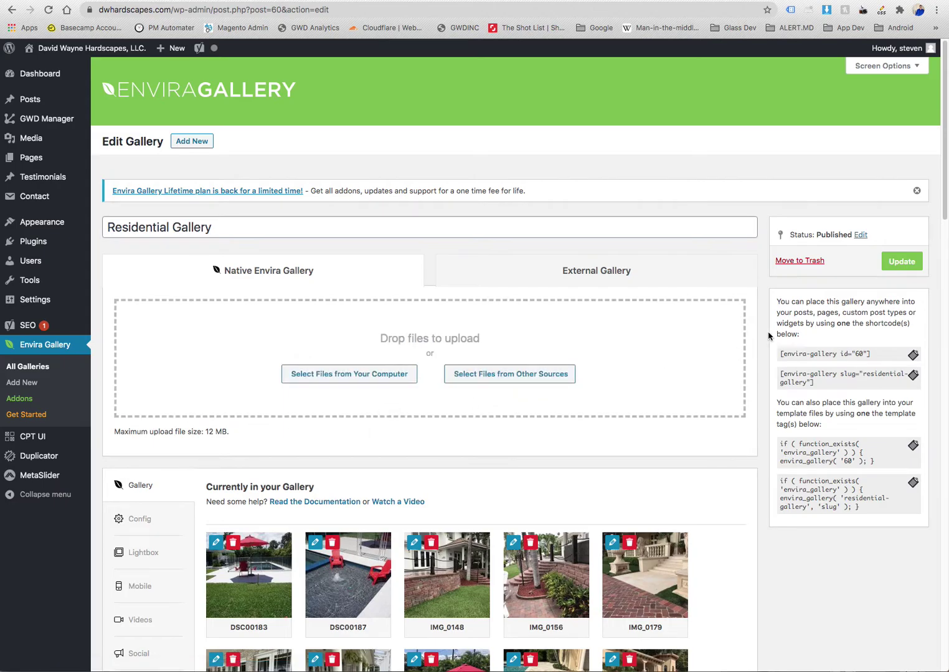
Drag IMG_2138 to sit right after IMG_0348 in the Residential Gallery order
scroll(766, 337, down, 3)
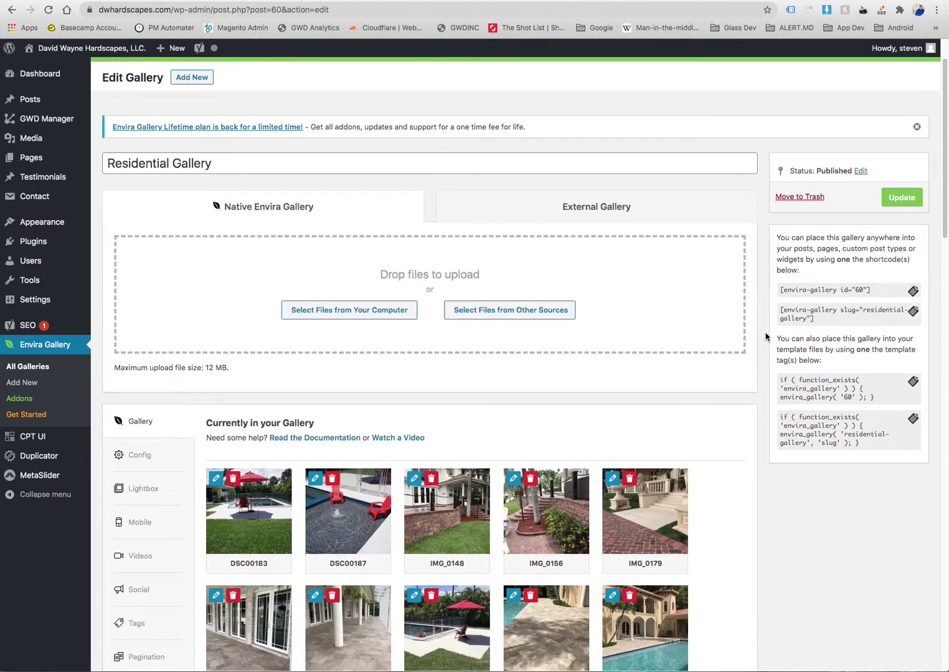
scroll(765, 337, down, 5)
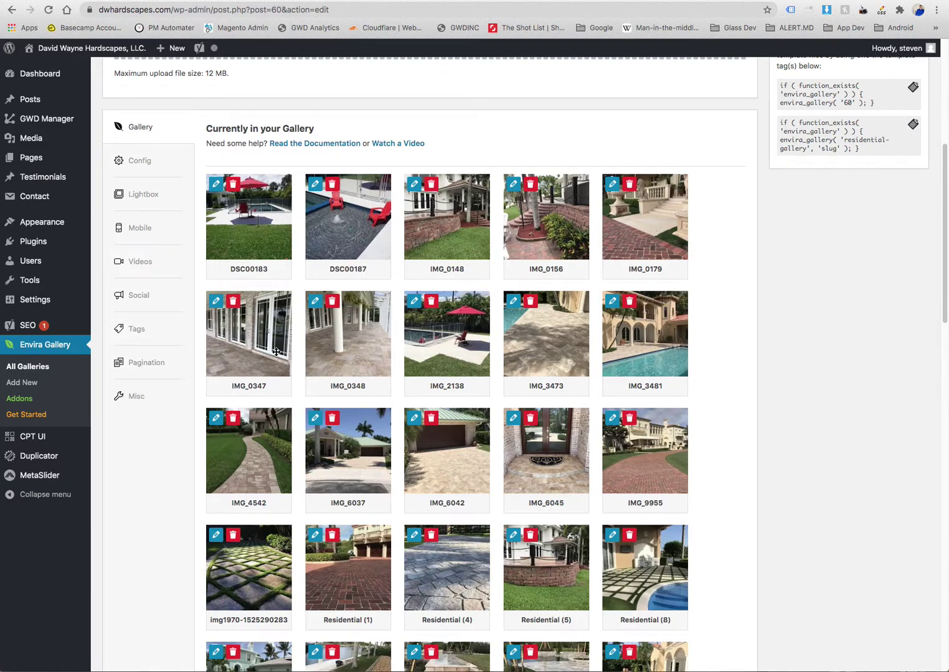
scroll(735, 442, down, 2)
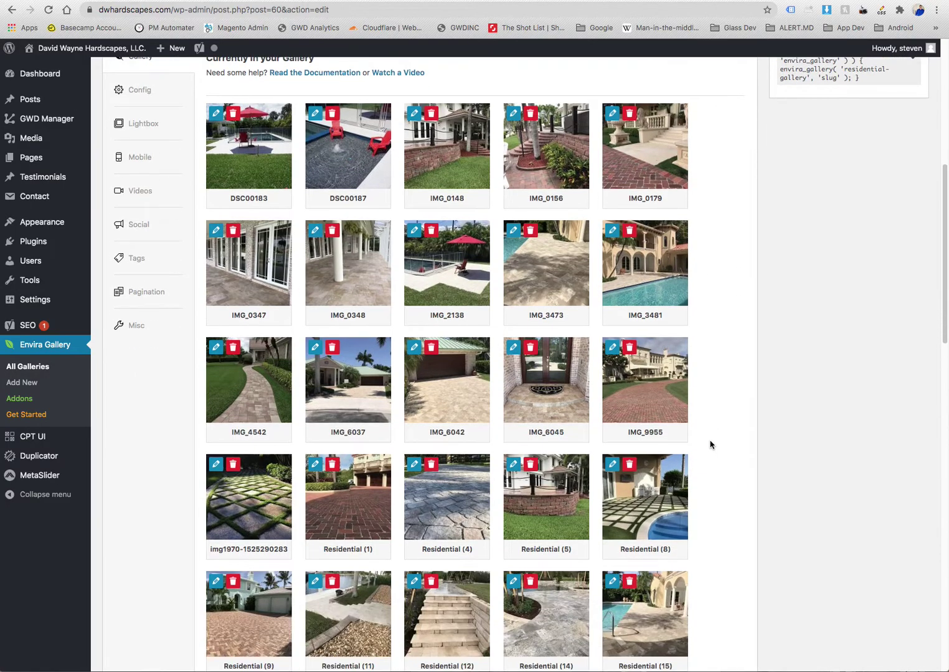
scroll(697, 443, up, 1)
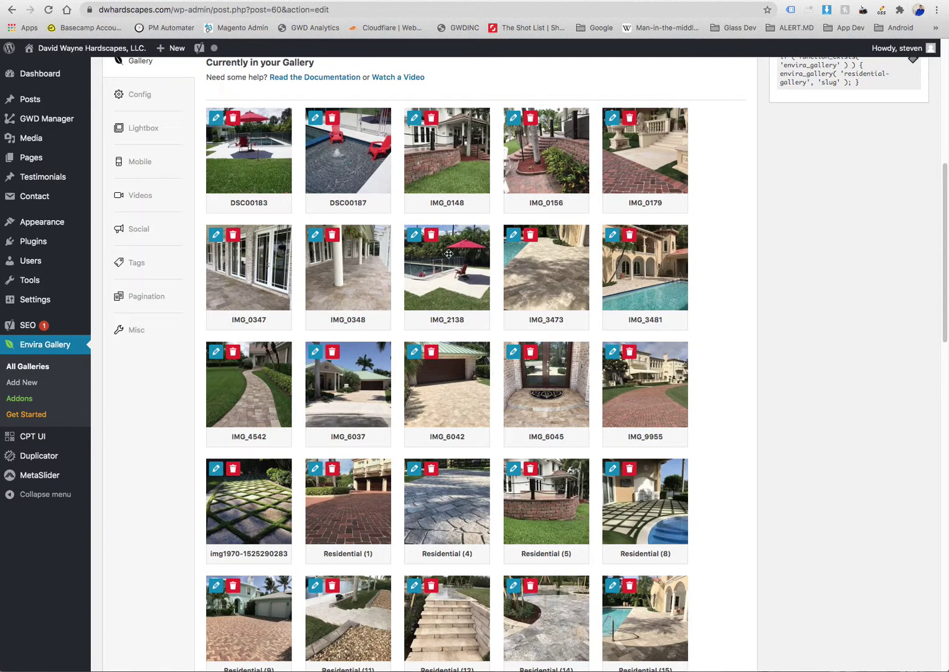
drag(447, 275, 493, 299)
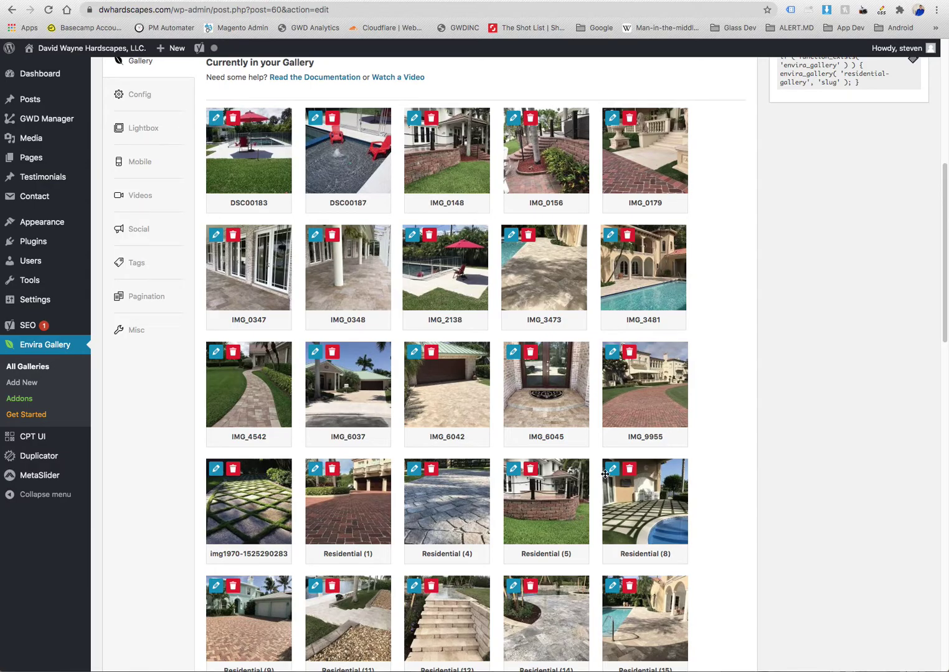
scroll(721, 429, up, 4)
scroll(721, 430, up, 3)
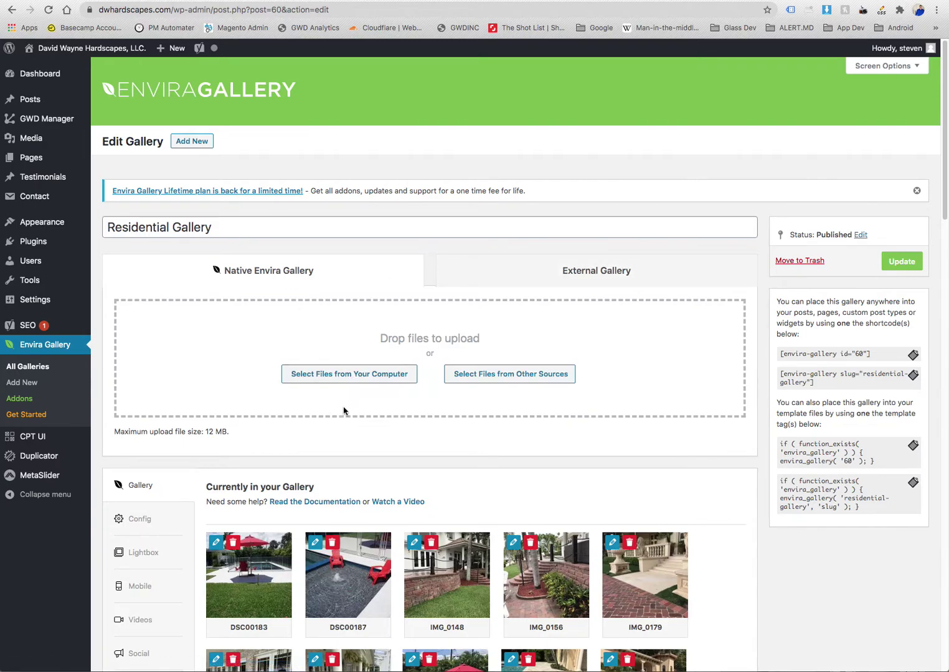
click(352, 382)
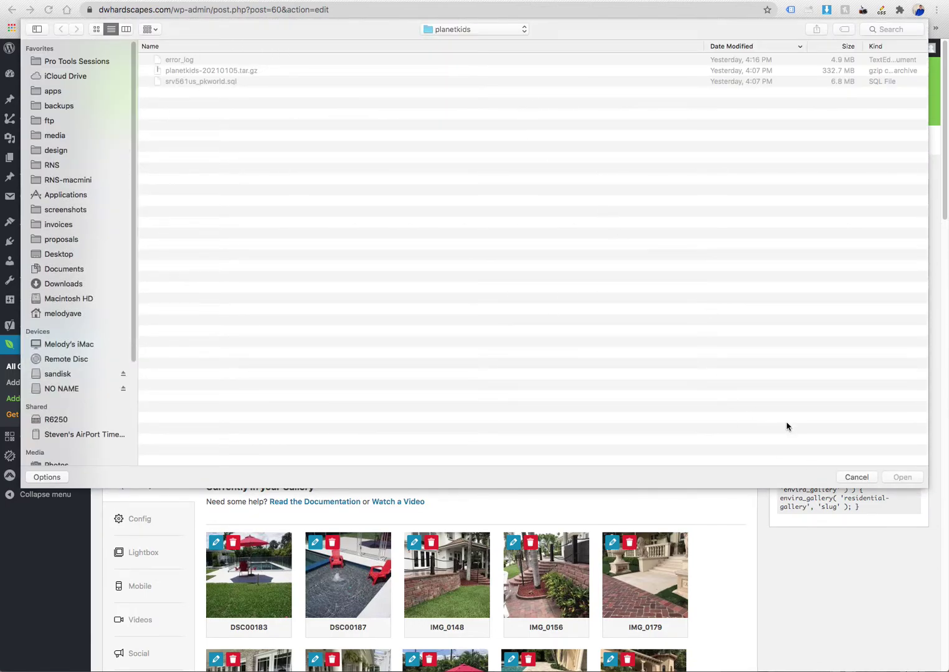
click(856, 477)
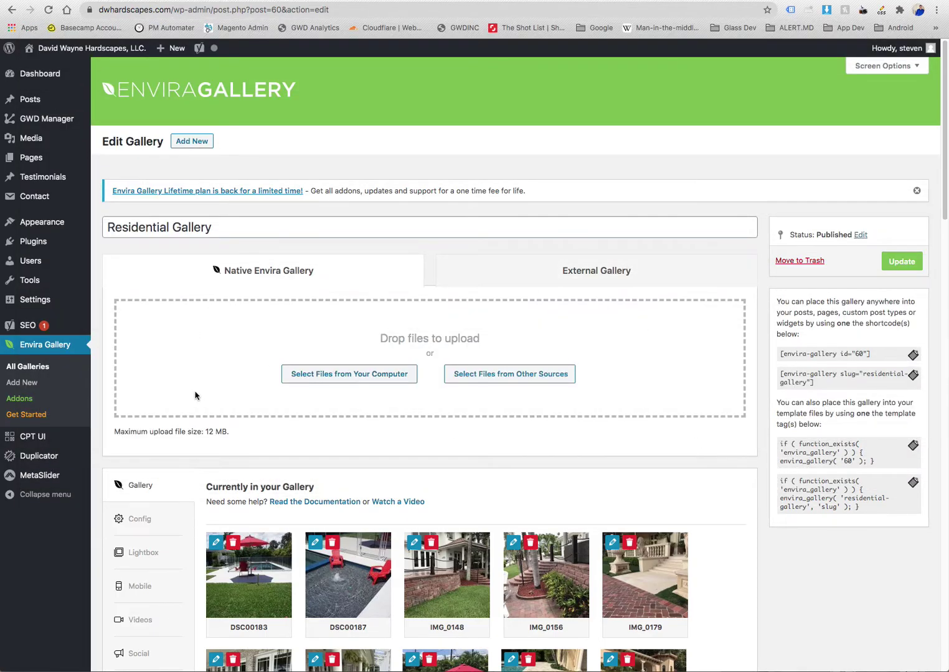
scroll(524, 408, down, 15)
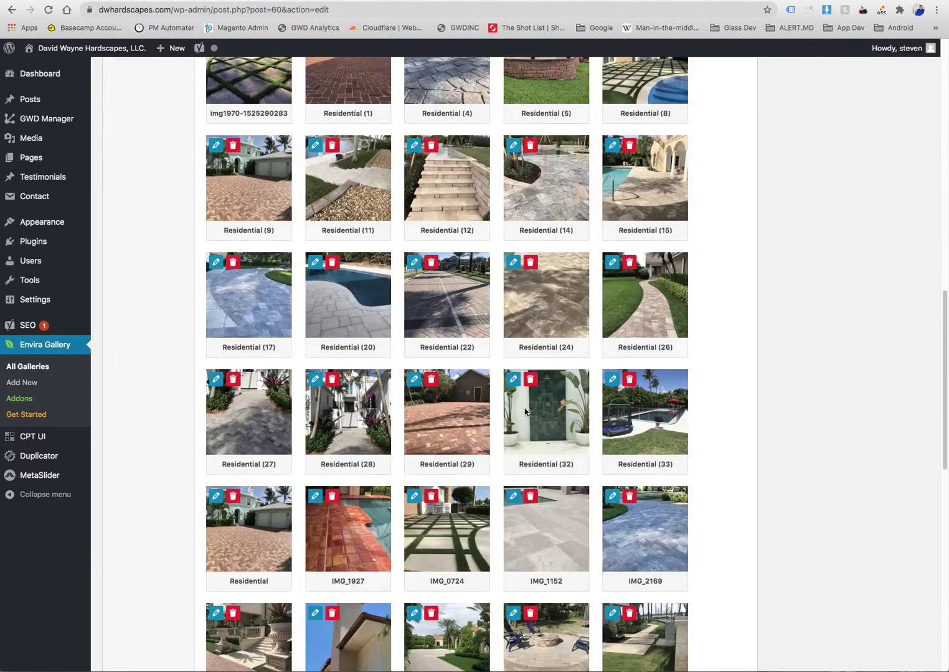
scroll(524, 408, down, 11)
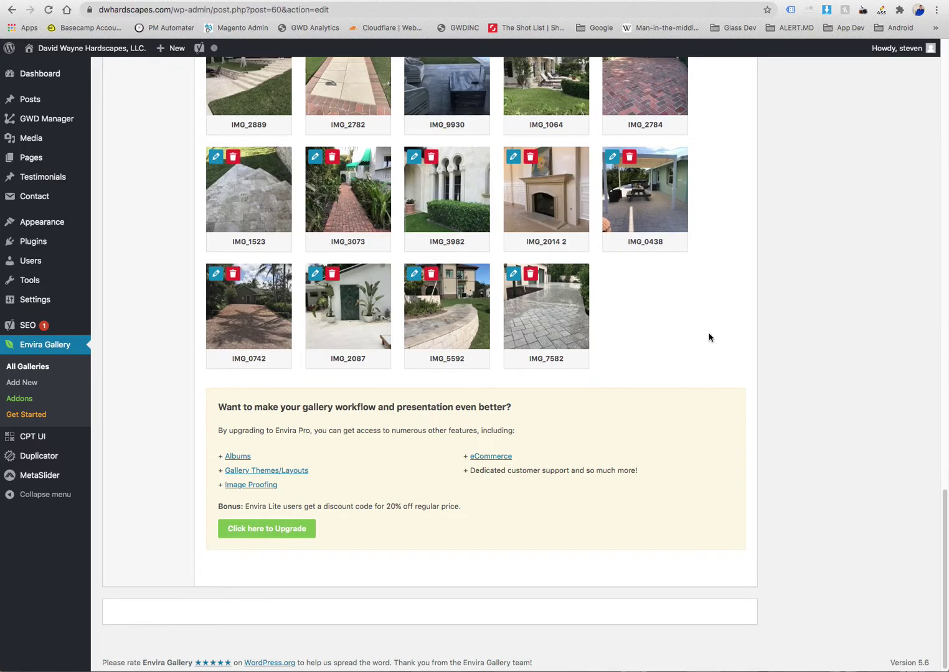
scroll(709, 337, up, 5)
scroll(710, 336, up, 20)
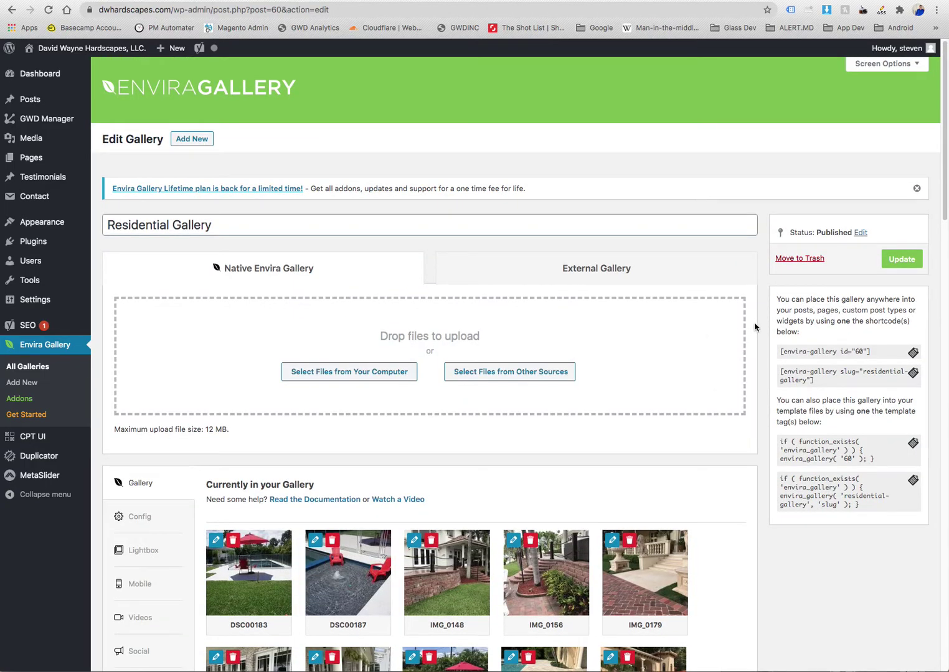
Save the Residential Gallery with Update so the new photo order is stored
click(911, 261)
click(904, 269)
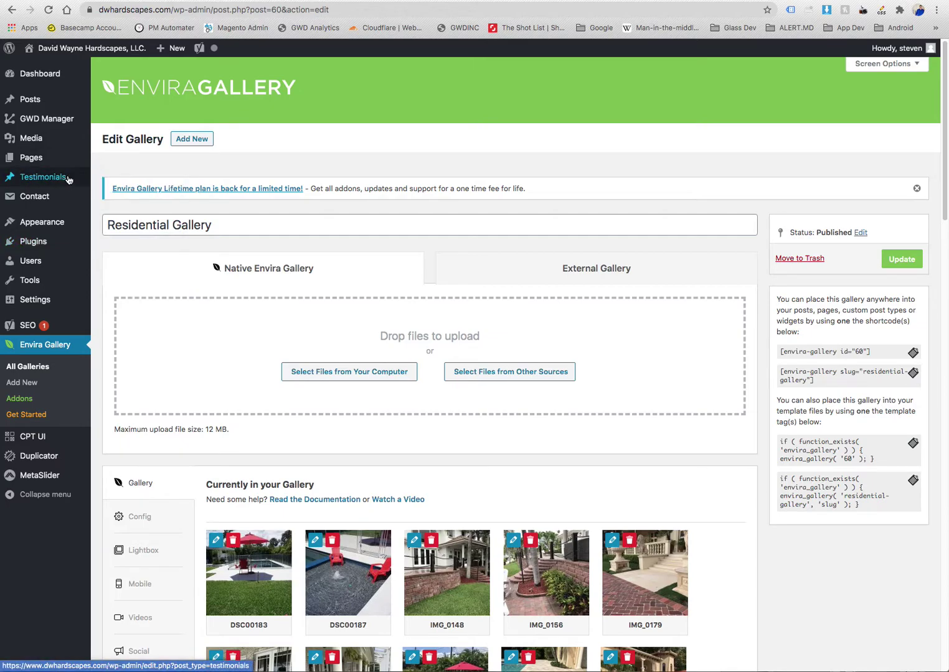
Go to All Testimonials and start a new testimonial
mouse_move(62, 179)
click(122, 180)
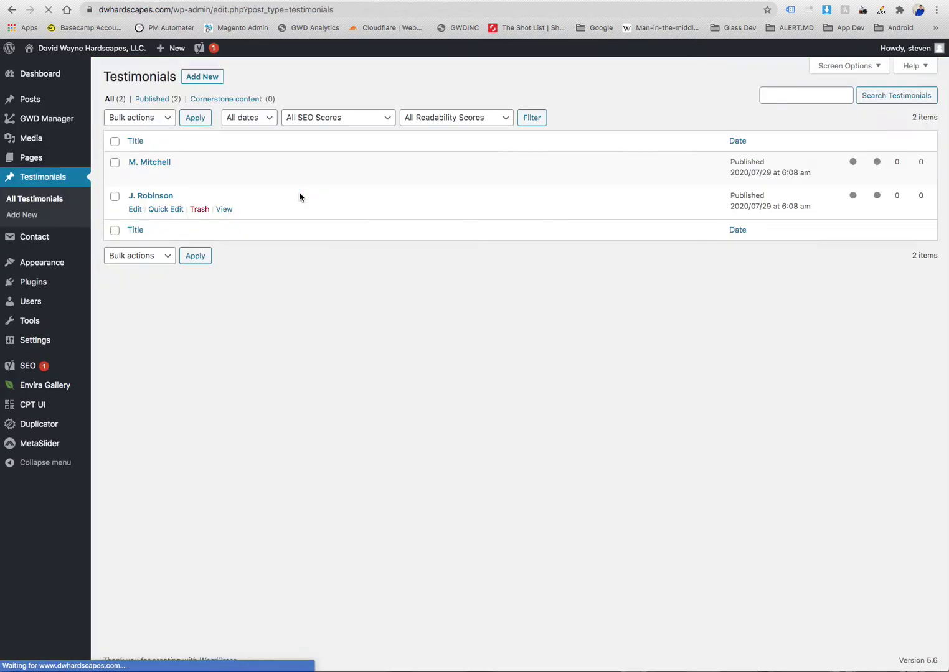
mouse_move(145, 167)
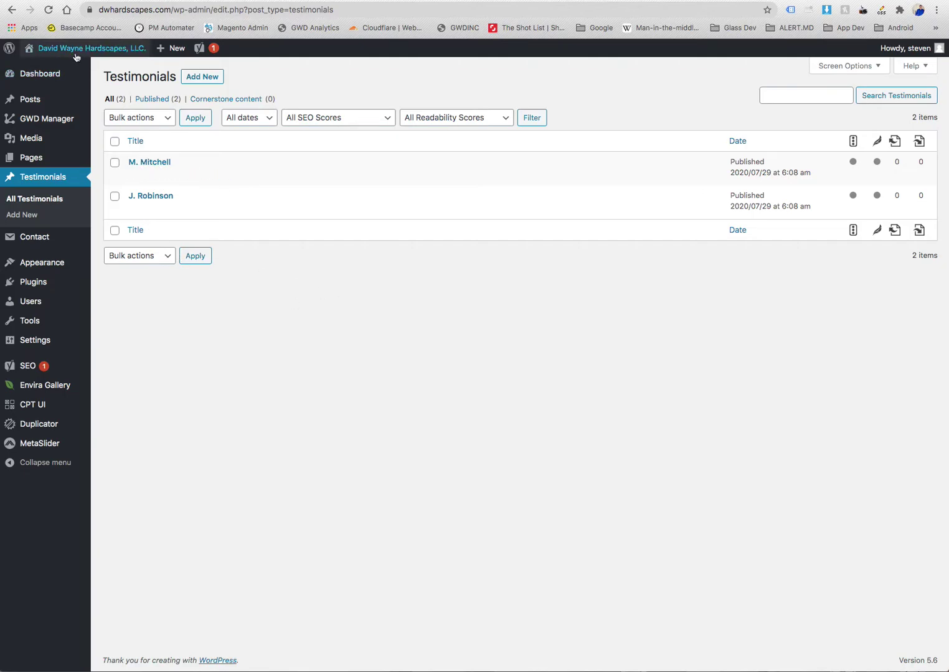
click(208, 79)
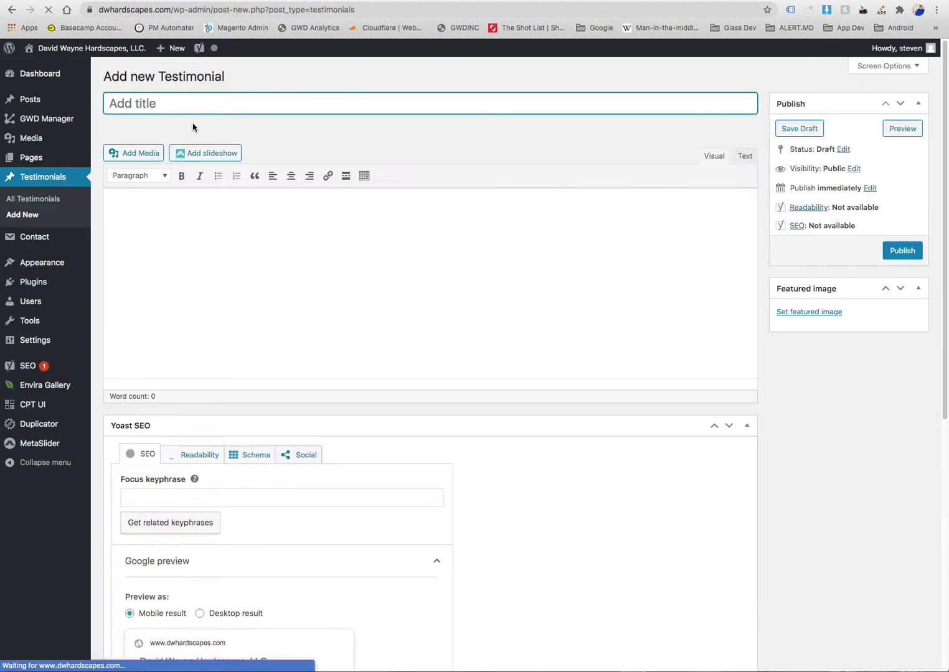
Type the placeholder text 'asd;lfkjas;dflkjasd;lkf' into the testimonial body
click(214, 239)
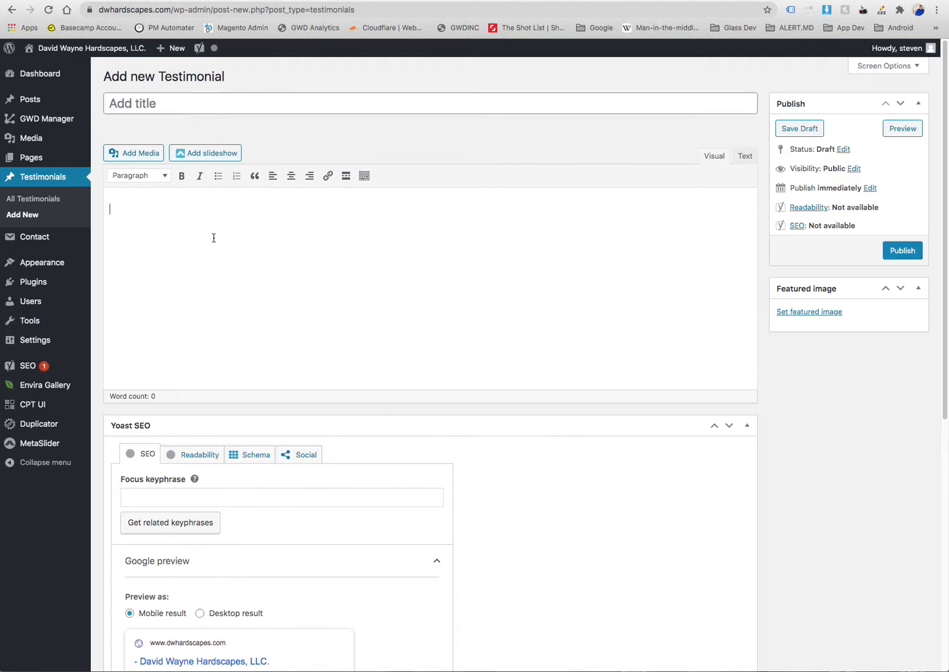
text(asd;lfkjas;dflkjasd;lkf)
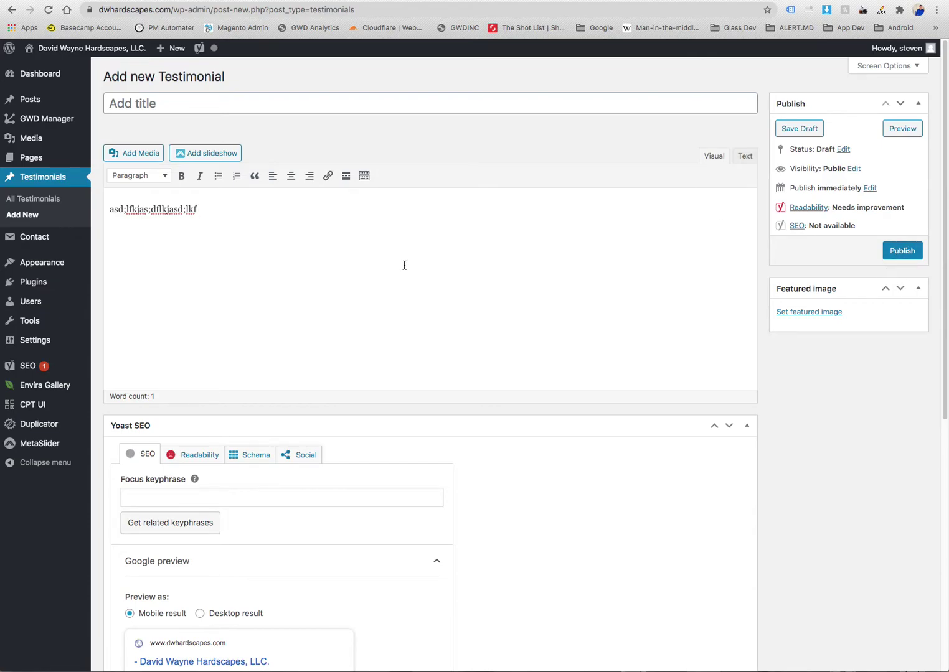
double_click(210, 215)
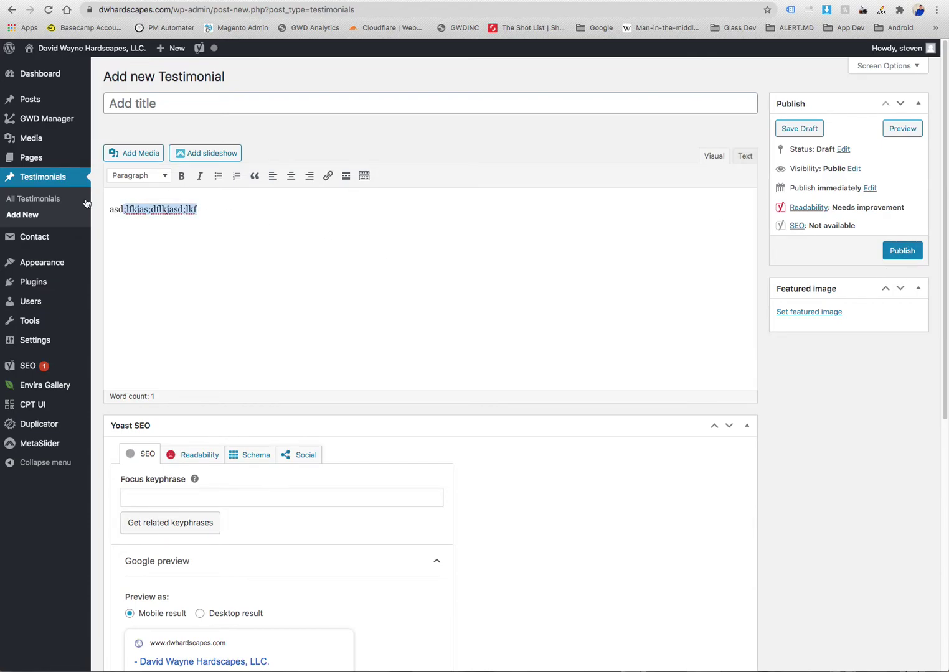
click(239, 225)
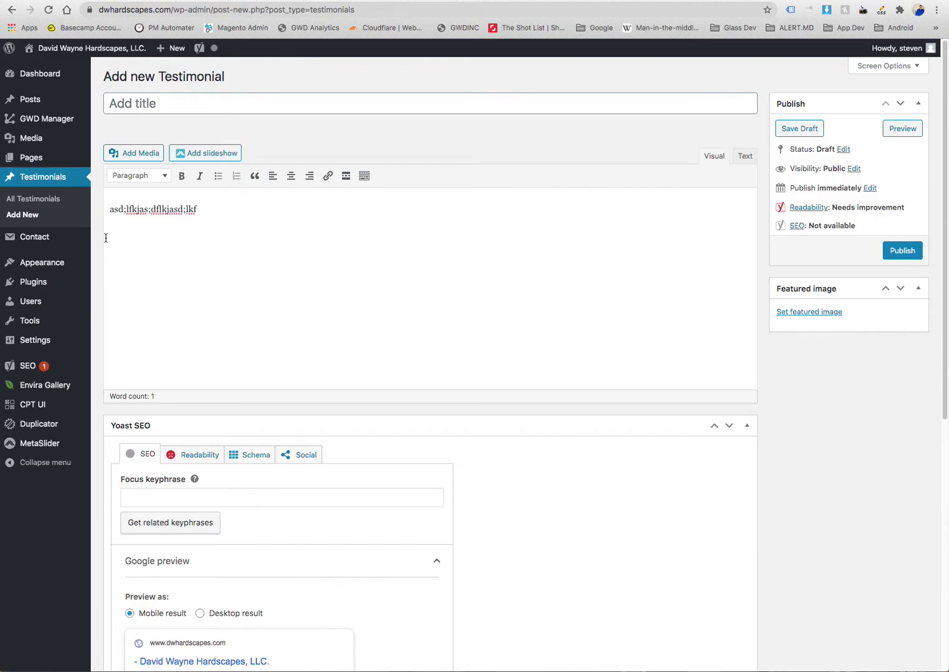
mouse_move(52, 159)
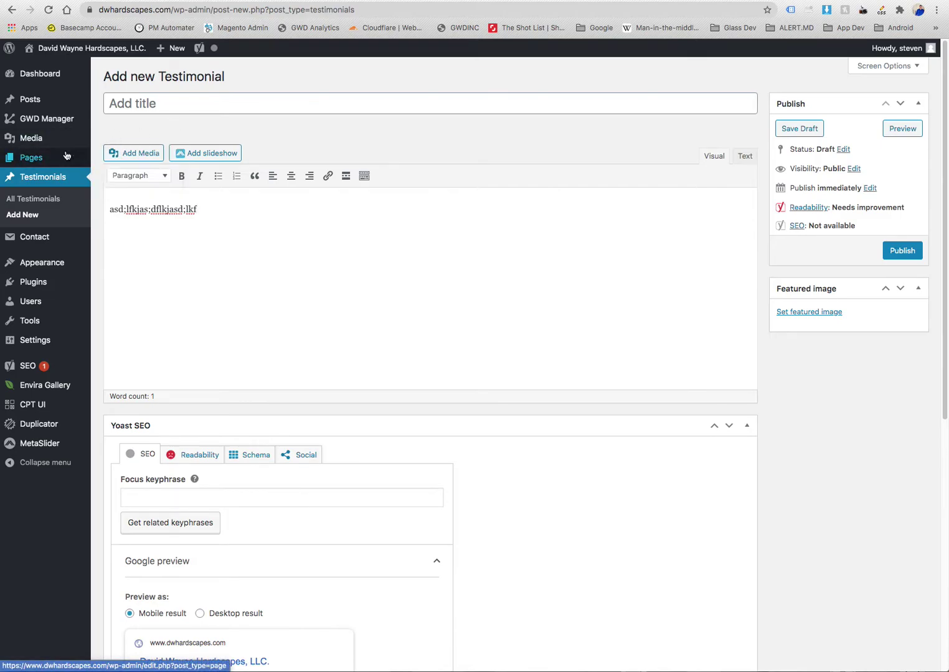
Go to Pages, leaving the unsaved testimonial, and review the 11 published pages
click(56, 160)
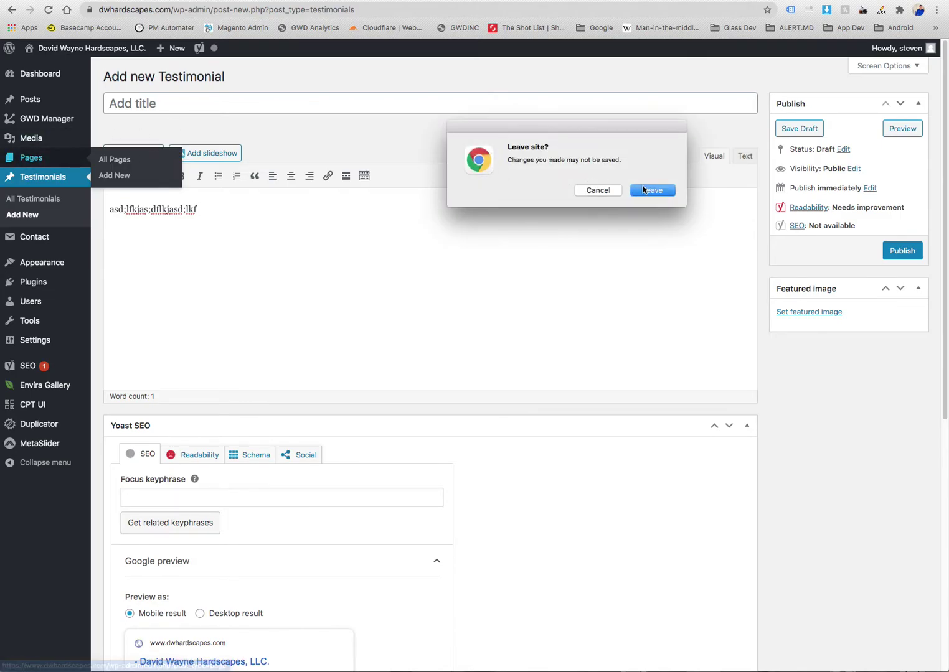
key(Return)
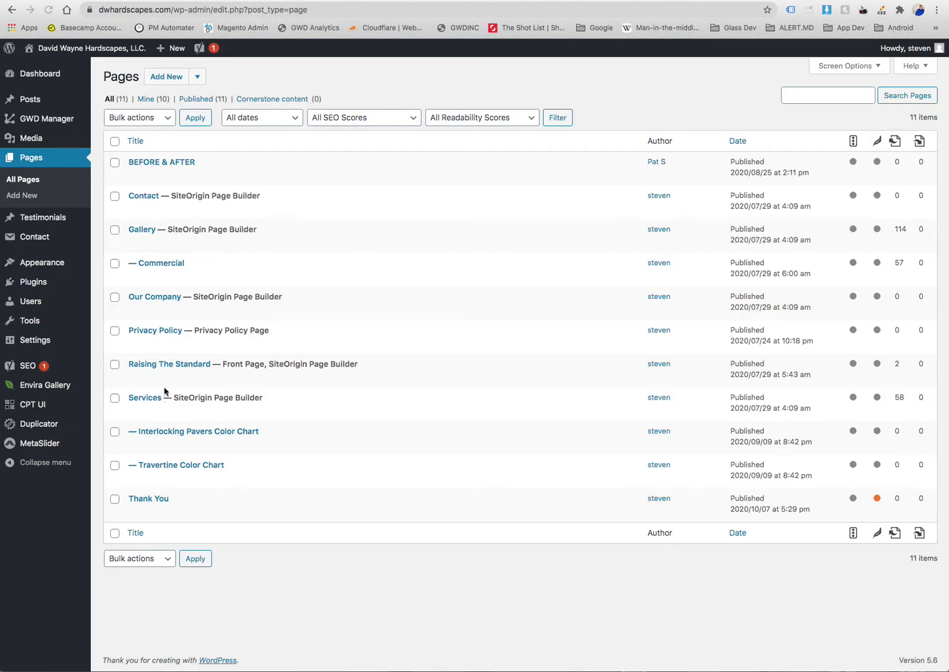
drag(222, 365, 274, 366)
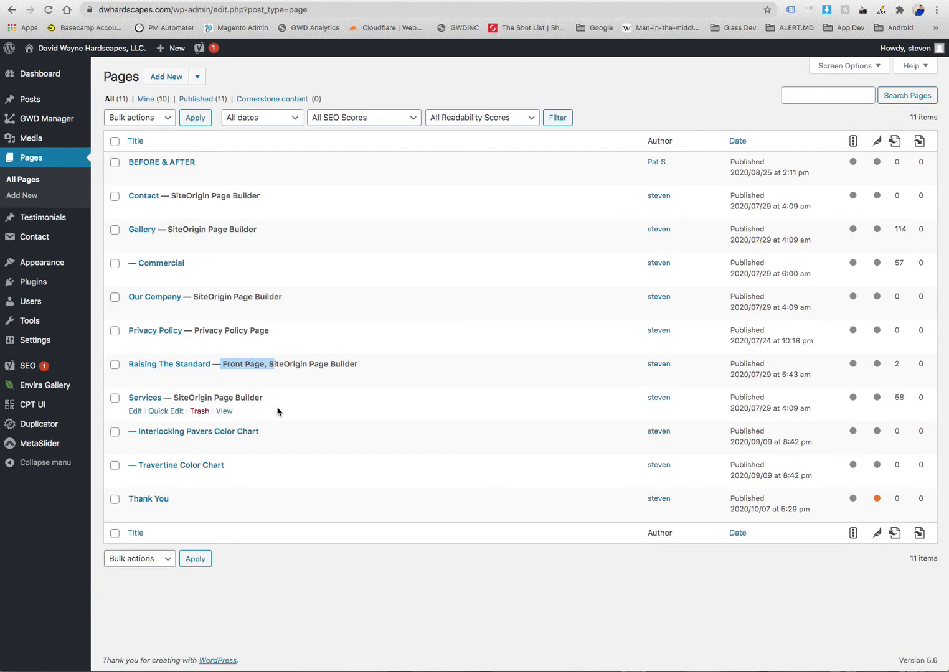
click(288, 551)
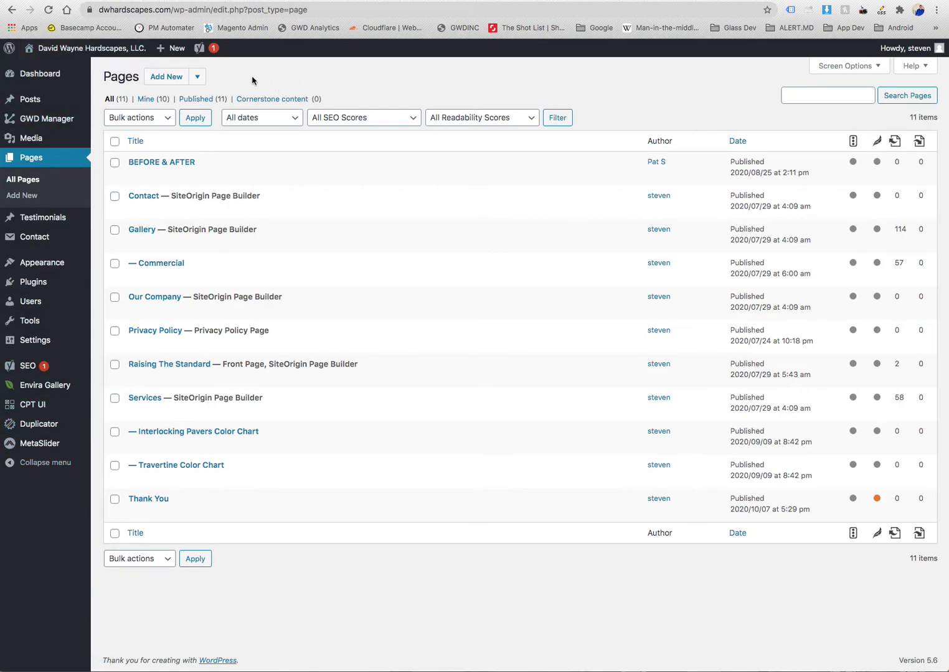
mouse_move(105, 57)
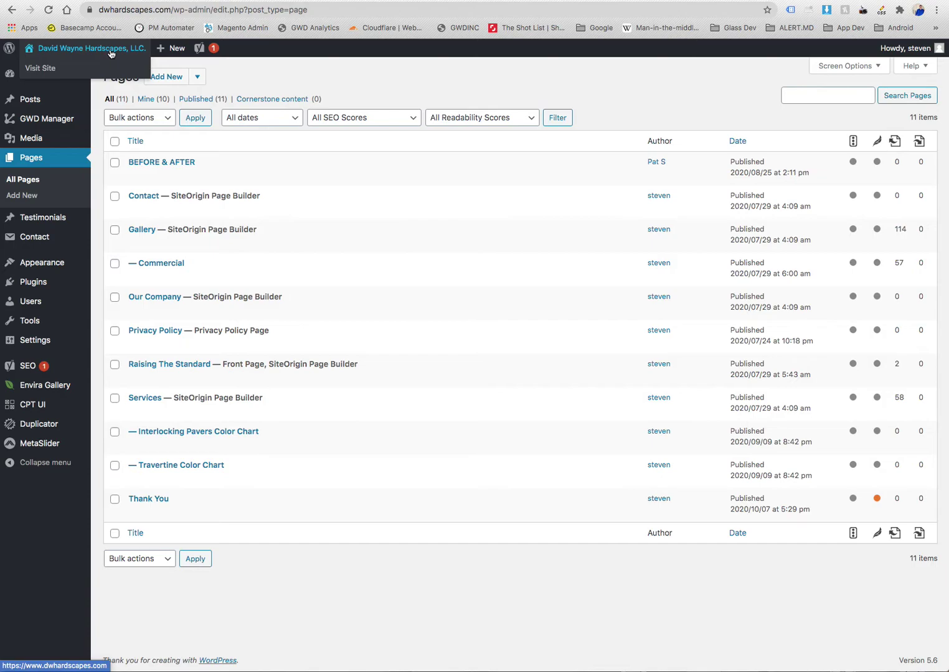
Toggle between the dashboard and live site, ending on the dwhardscapes.com homepage
click(79, 54)
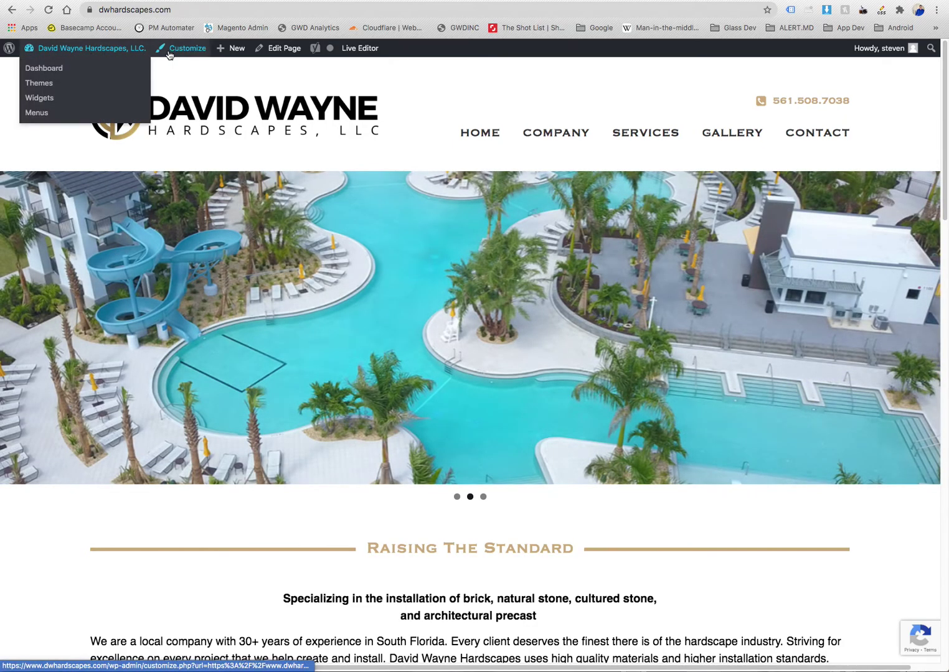
mouse_move(101, 53)
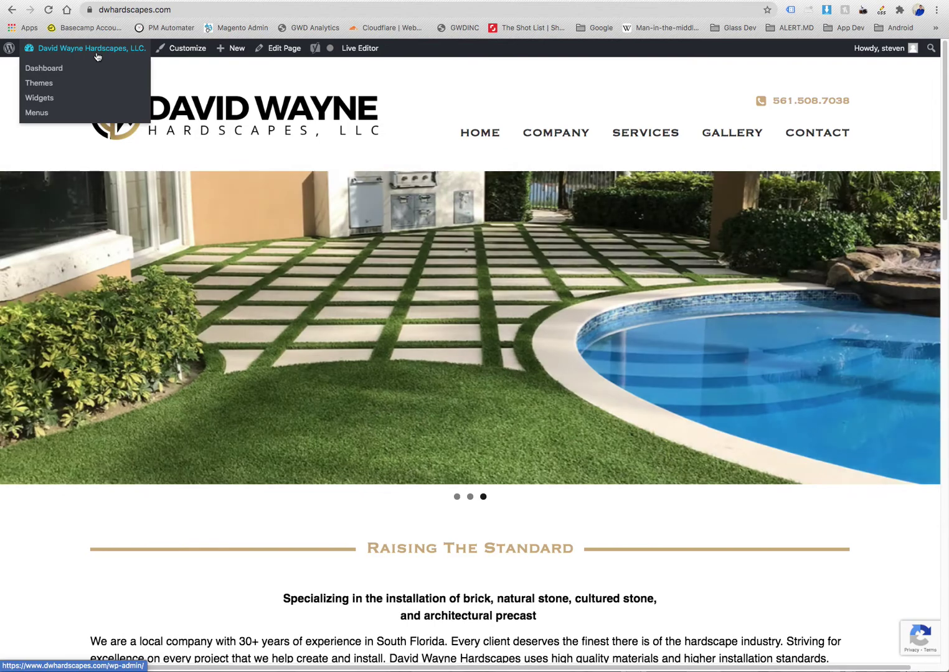
click(76, 54)
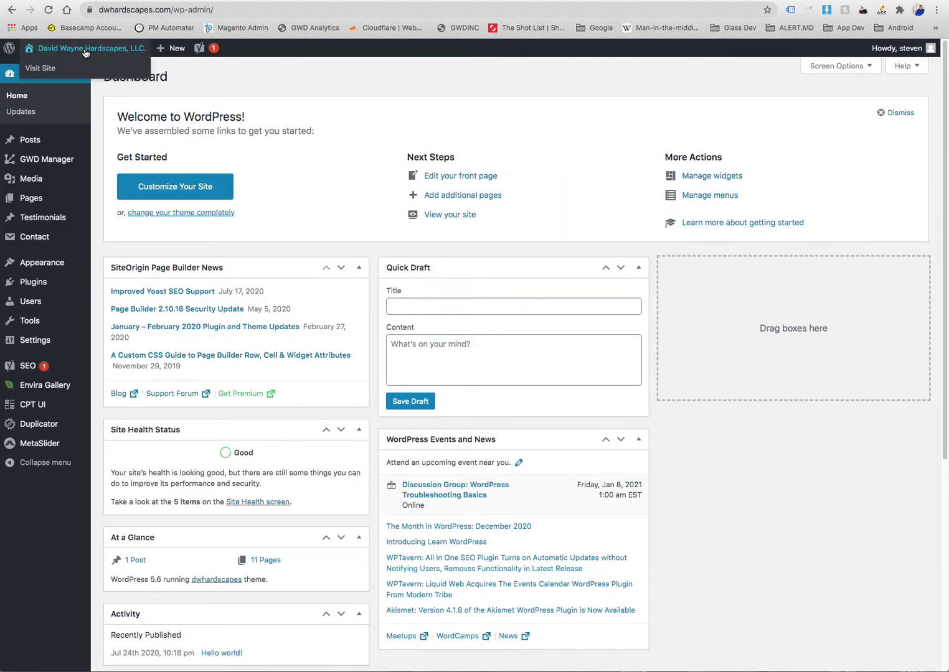
click(79, 48)
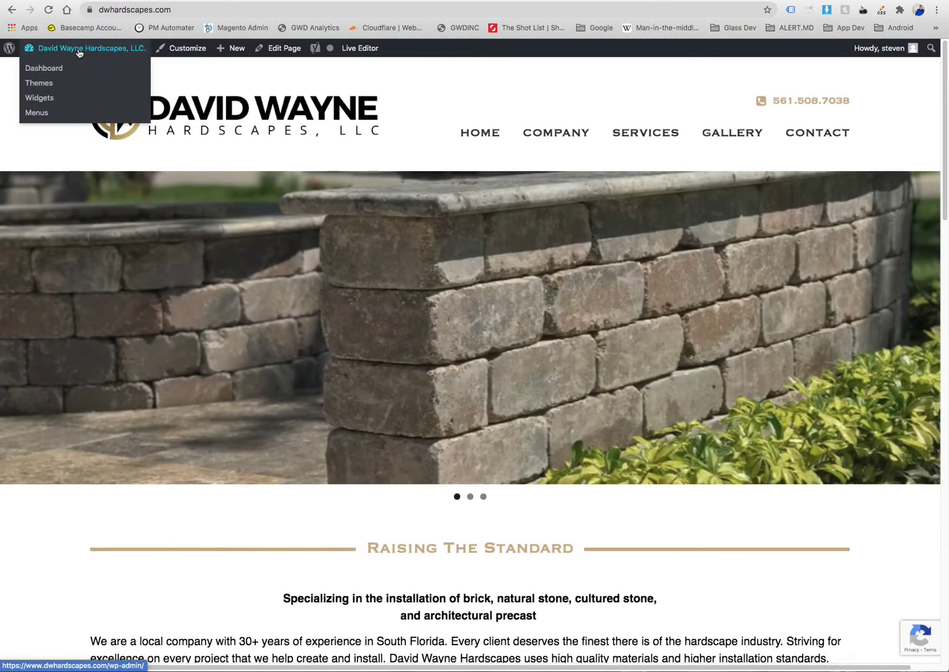
click(79, 49)
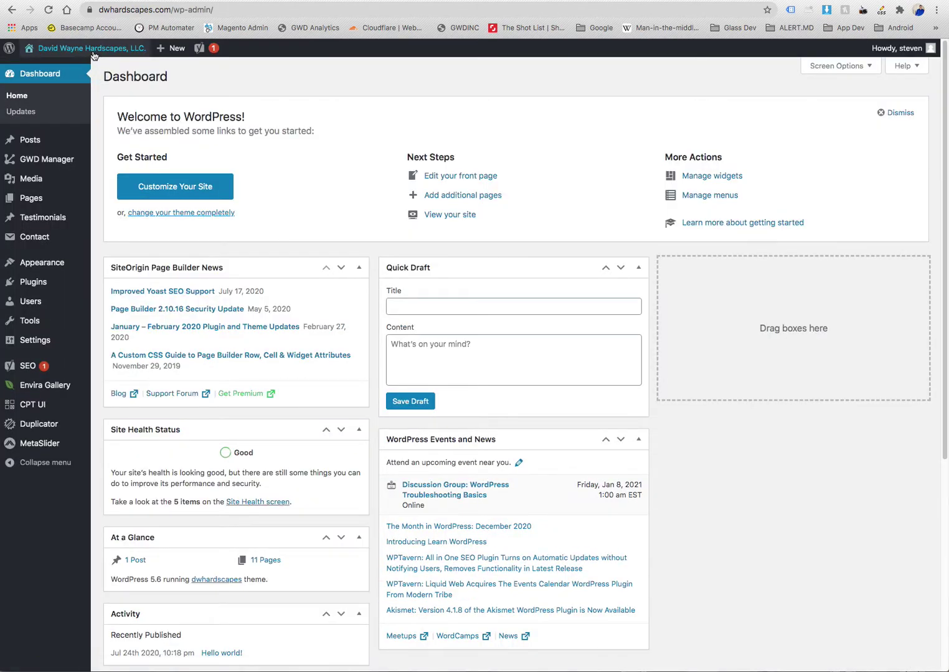
click(79, 50)
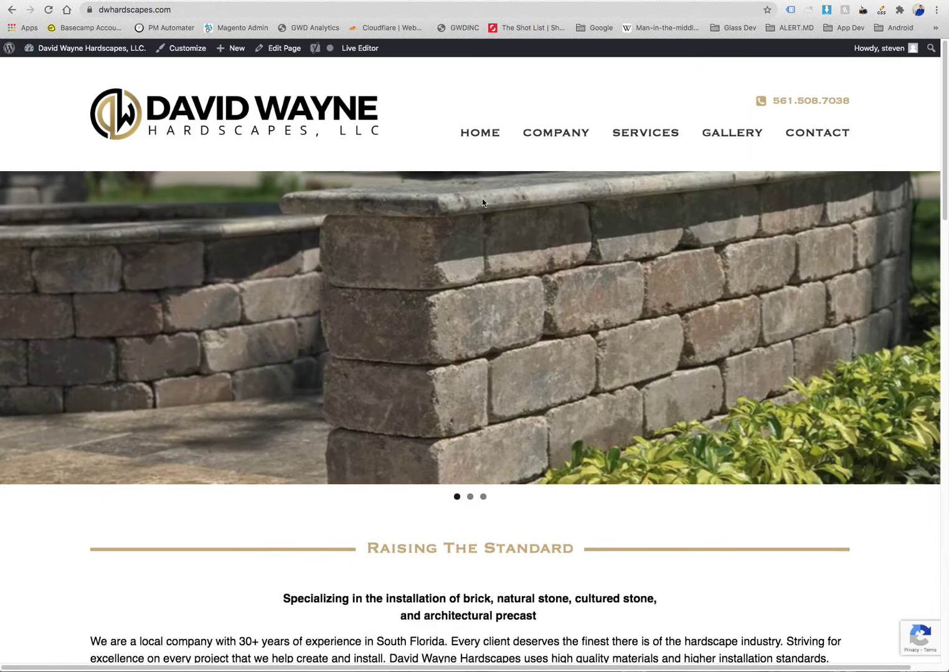
scroll(482, 199, down, 9)
scroll(629, 355, down, 5)
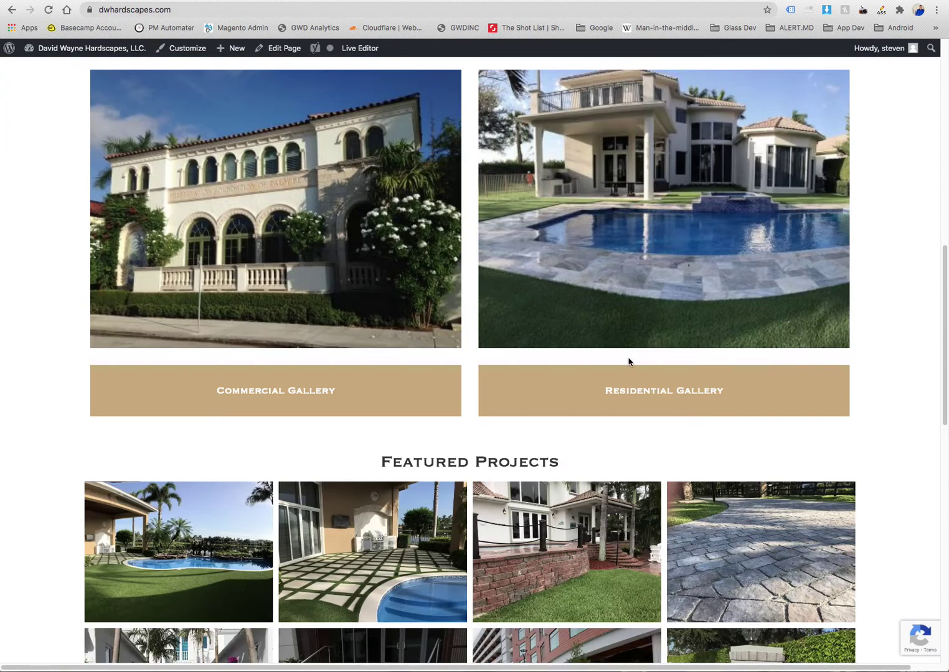
scroll(627, 363, up, 5)
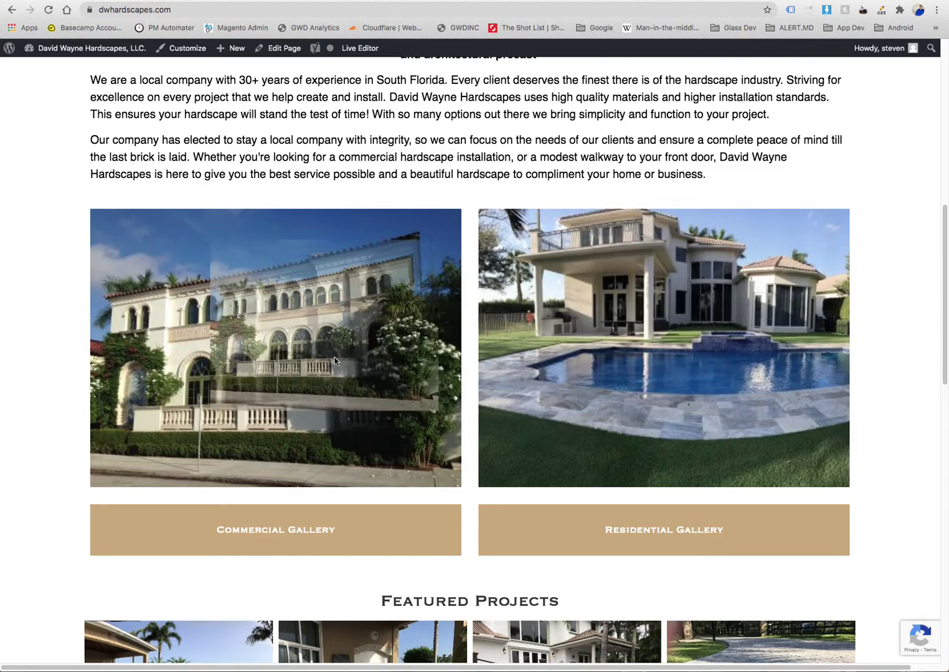
scroll(485, 410, down, 4)
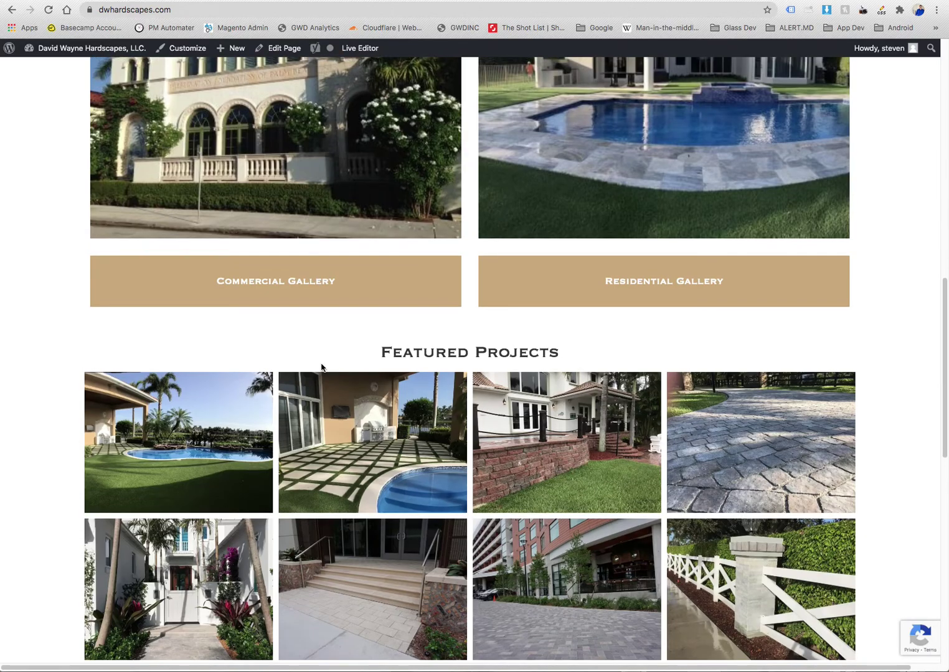
scroll(468, 373, down, 2)
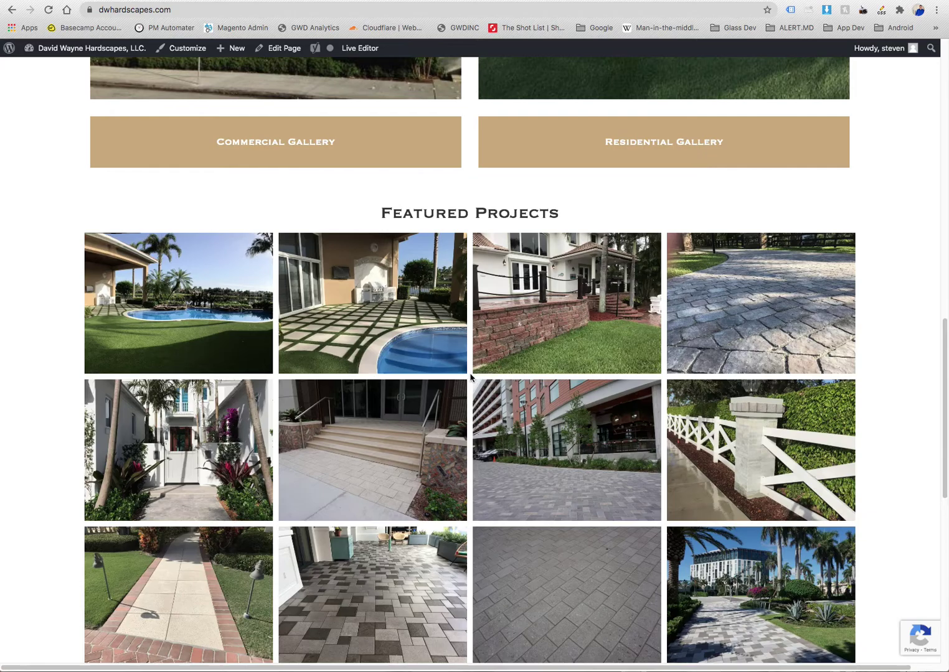
scroll(471, 376, down, 3)
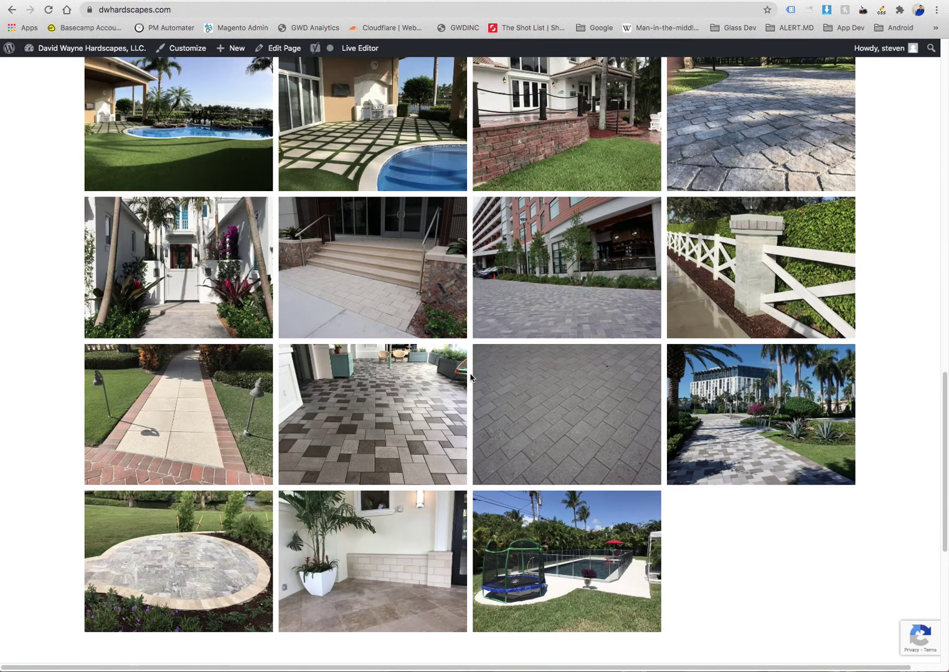
scroll(471, 377, down, 2)
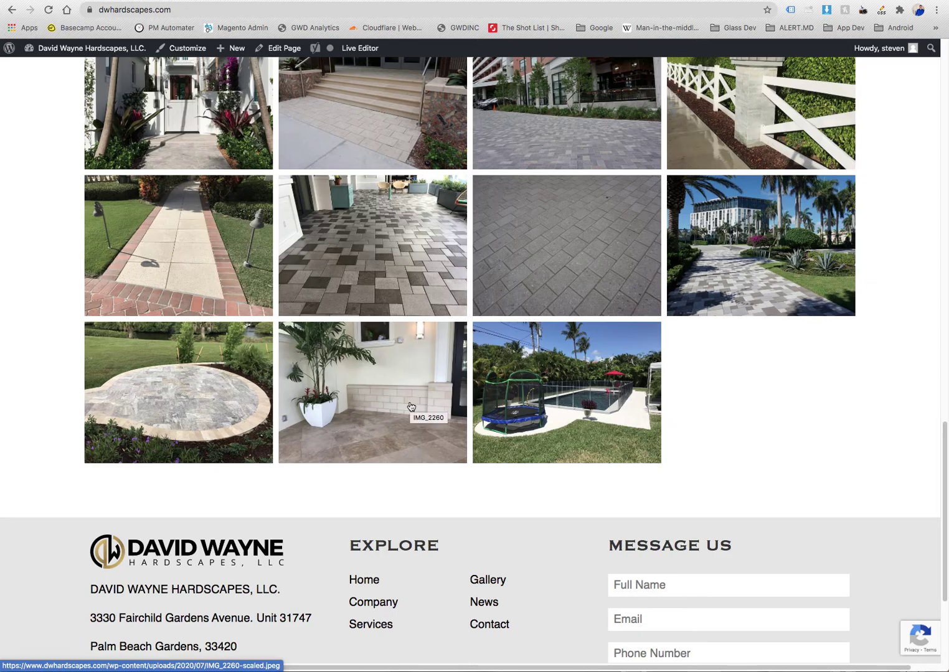
scroll(411, 406, down, 1)
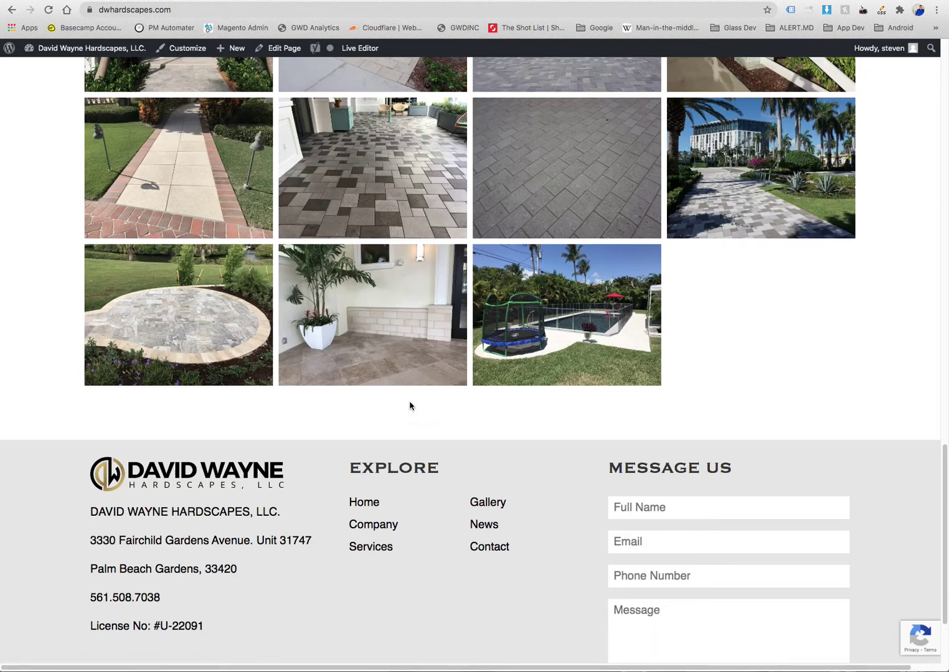
scroll(410, 407, down, 1)
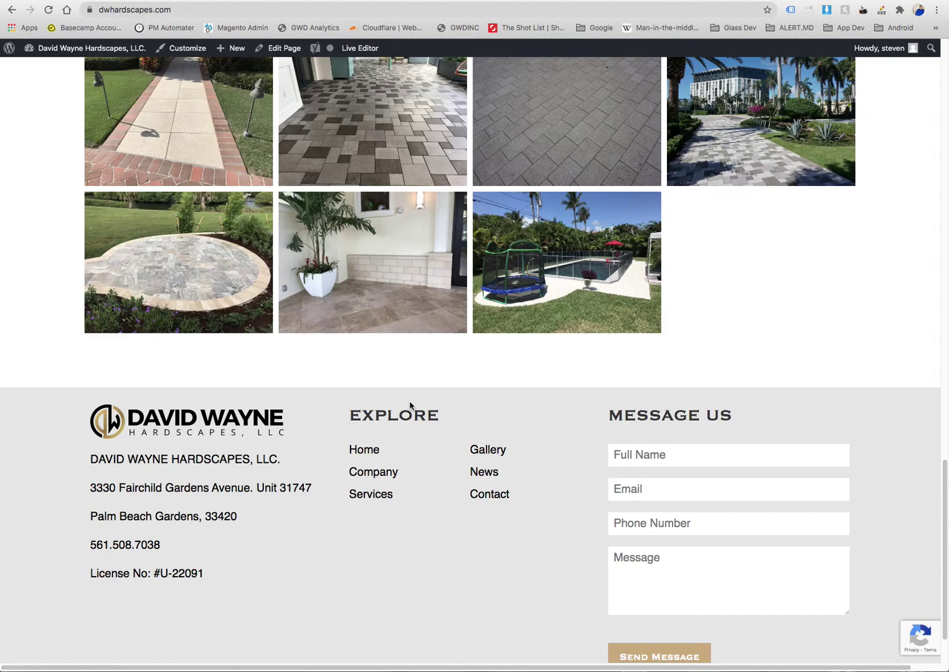
scroll(410, 407, down, 1)
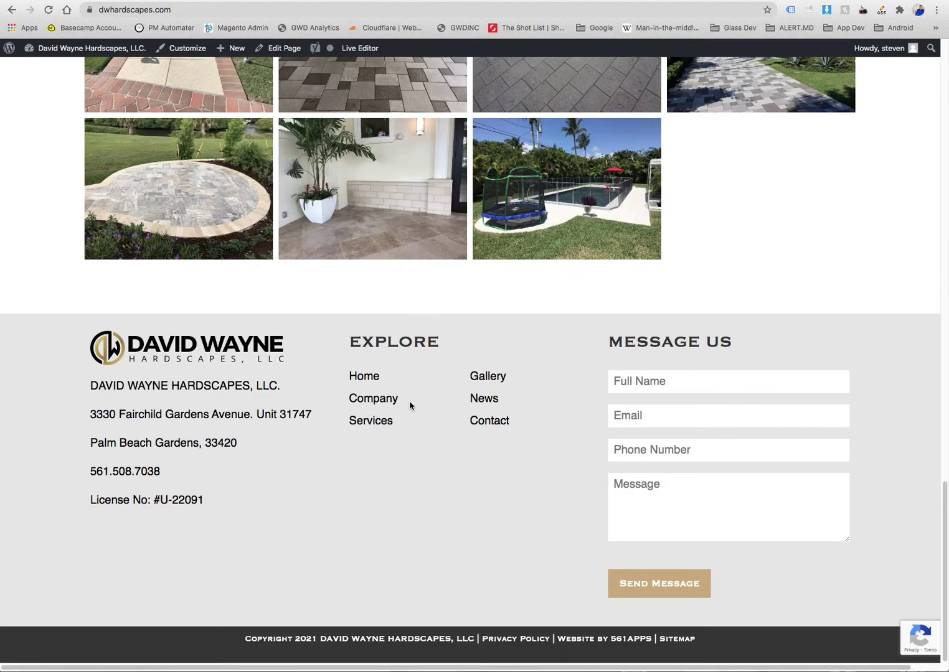
scroll(409, 406, up, 15)
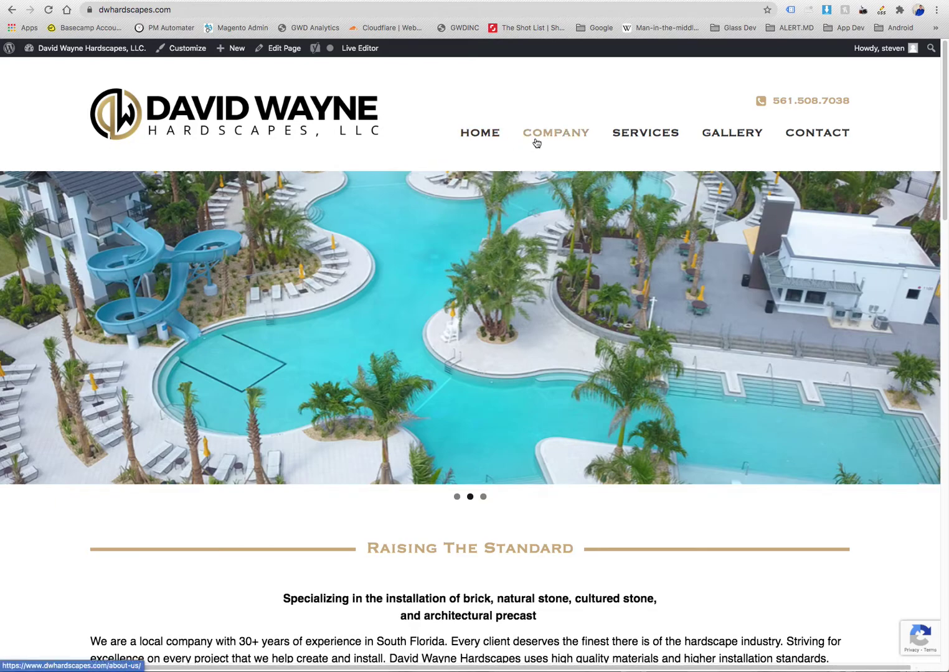
Browse the Our Company page, visit Services, then return to Our Company at /about-us/
click(558, 141)
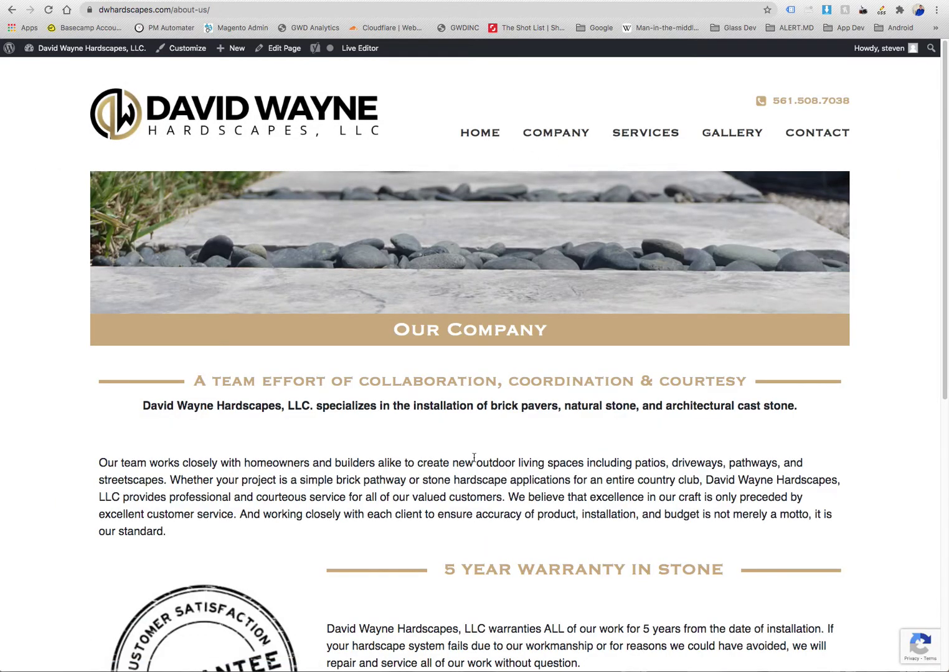
scroll(307, 354, down, 3)
drag(123, 272, 319, 339)
click(373, 302)
scroll(421, 335, up, 2)
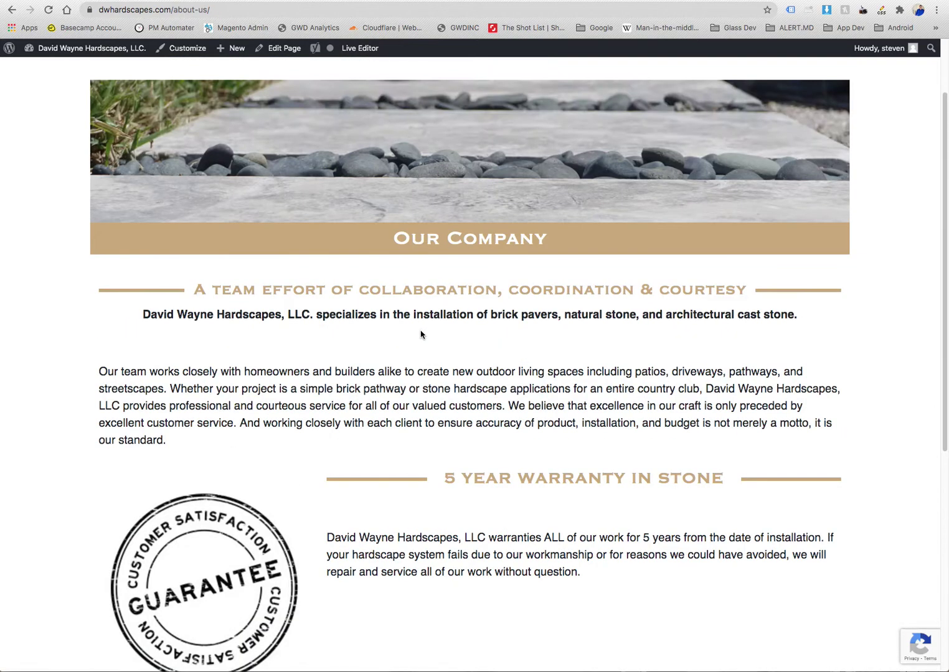
scroll(421, 335, up, 2)
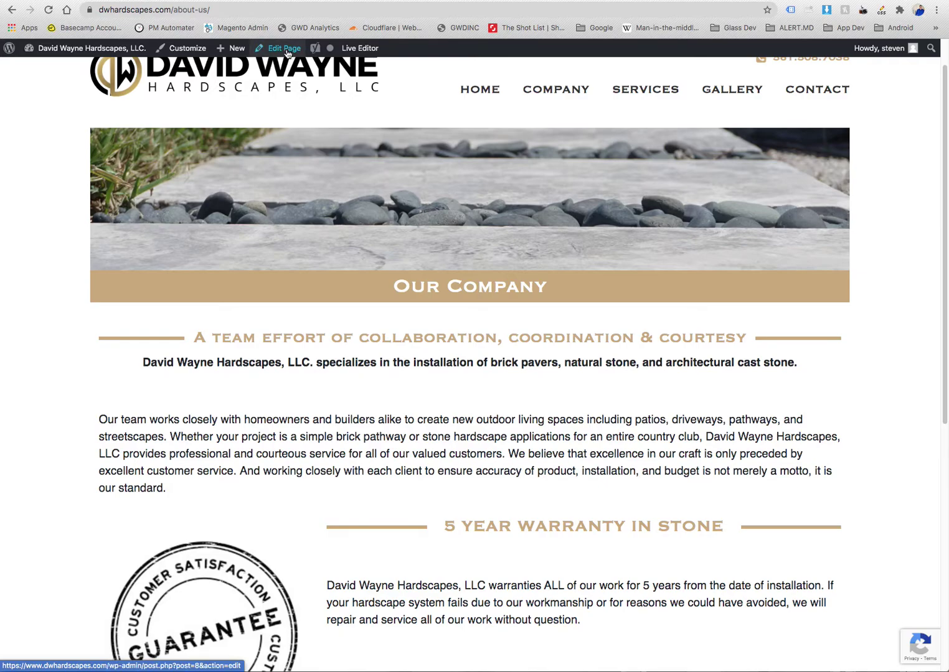
click(623, 90)
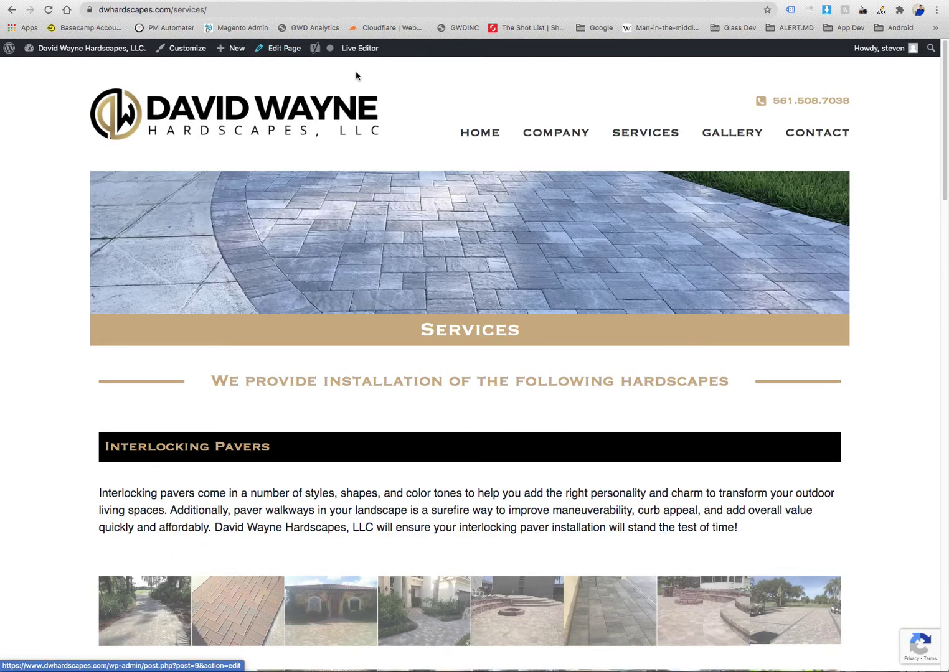
click(557, 132)
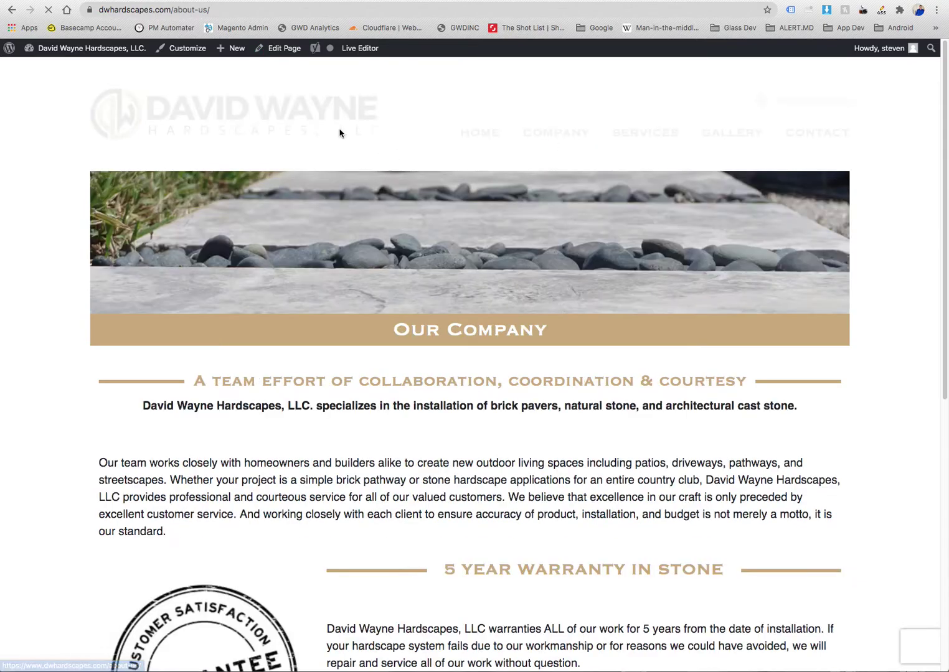
Open the Our Company page in the page builder and review its second SiteOrigin Editor text block
click(284, 48)
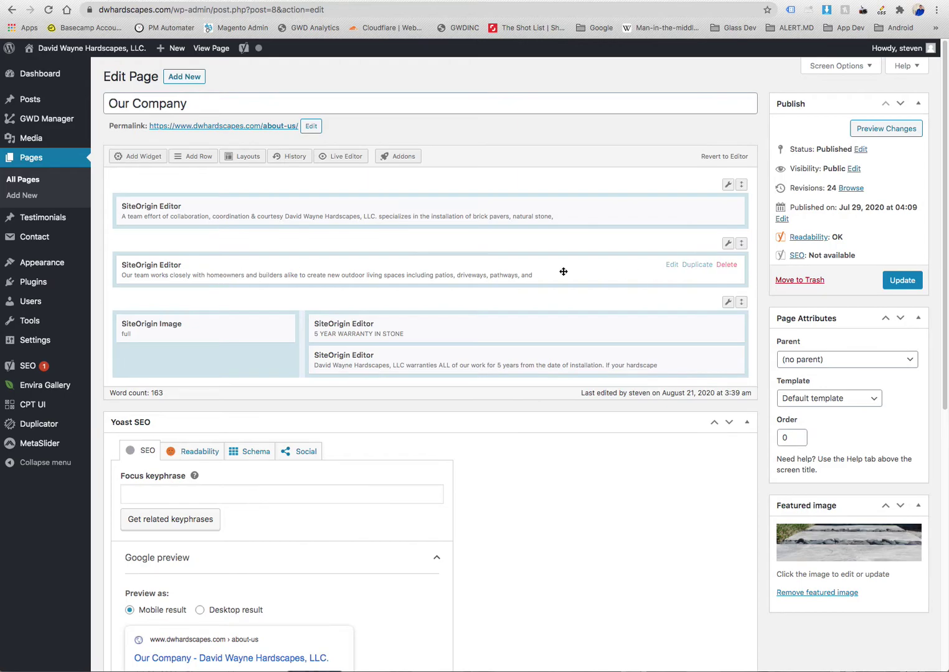
click(672, 267)
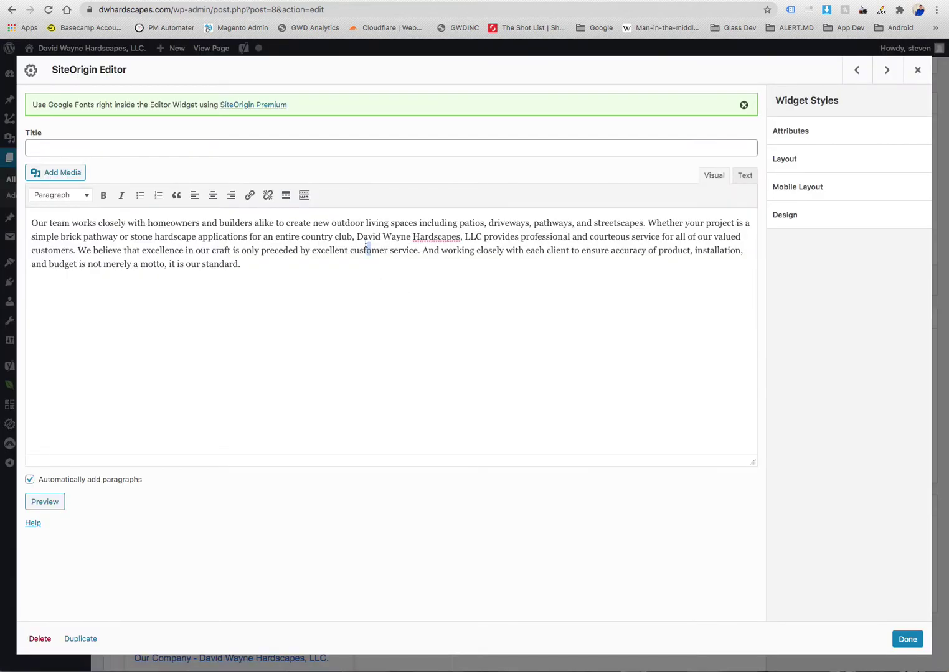
drag(392, 236, 567, 353)
click(568, 353)
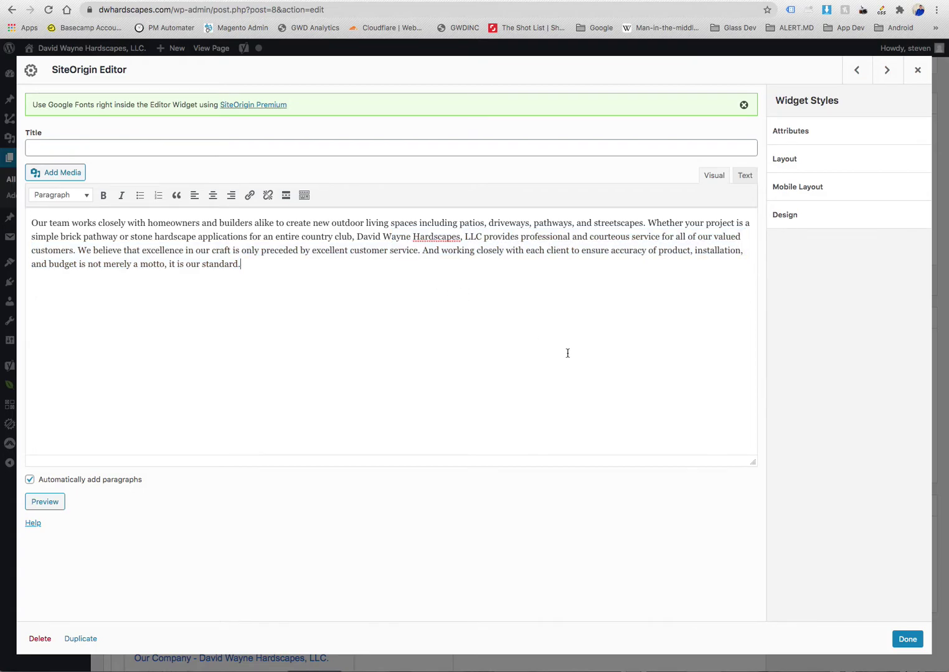
click(907, 639)
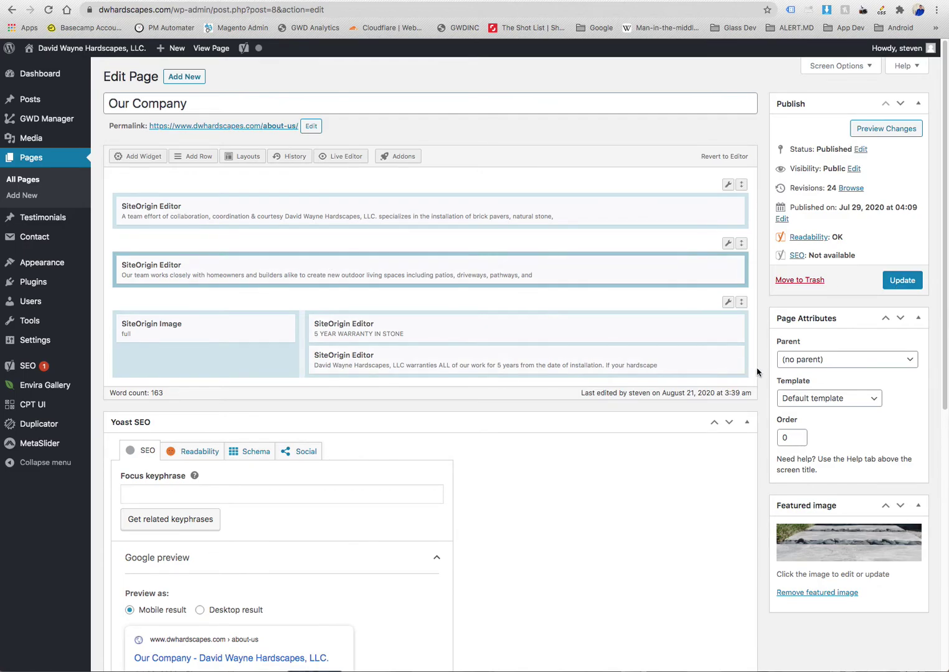
mouse_move(39, 55)
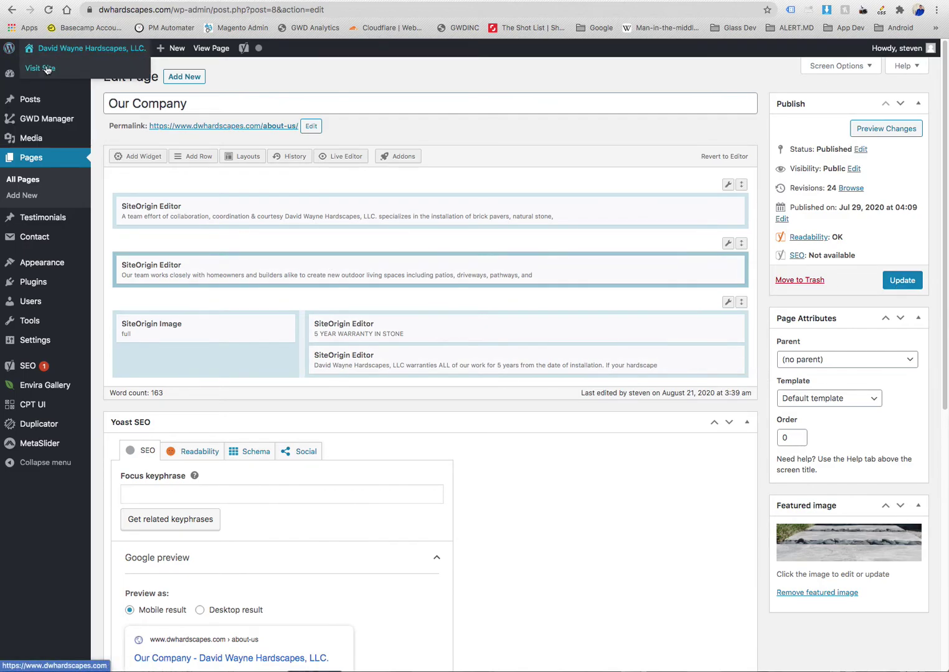
Visit the live dwhardscapes.com site and look over the Contact page
click(46, 69)
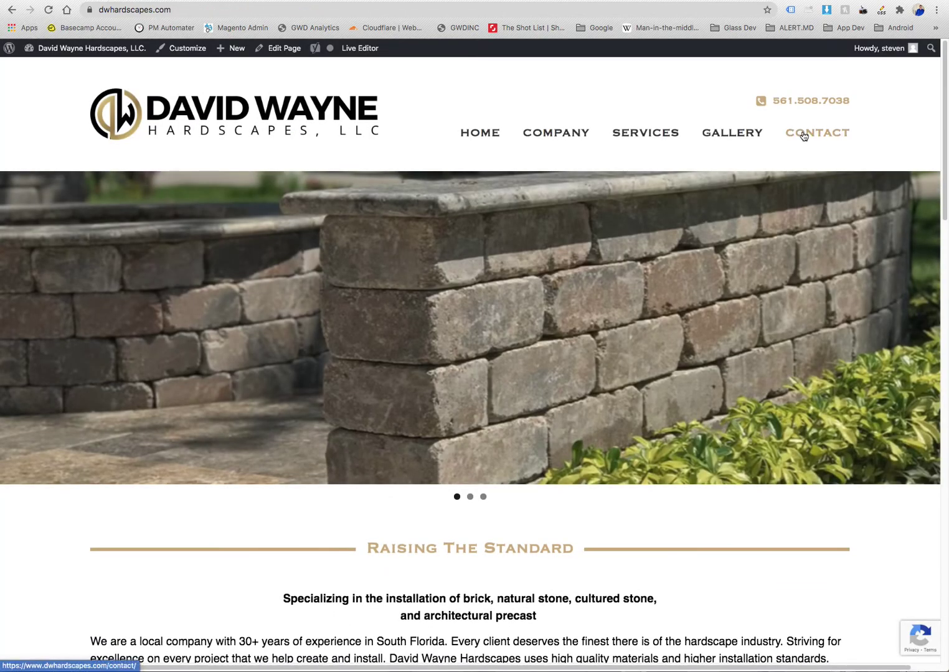
click(803, 132)
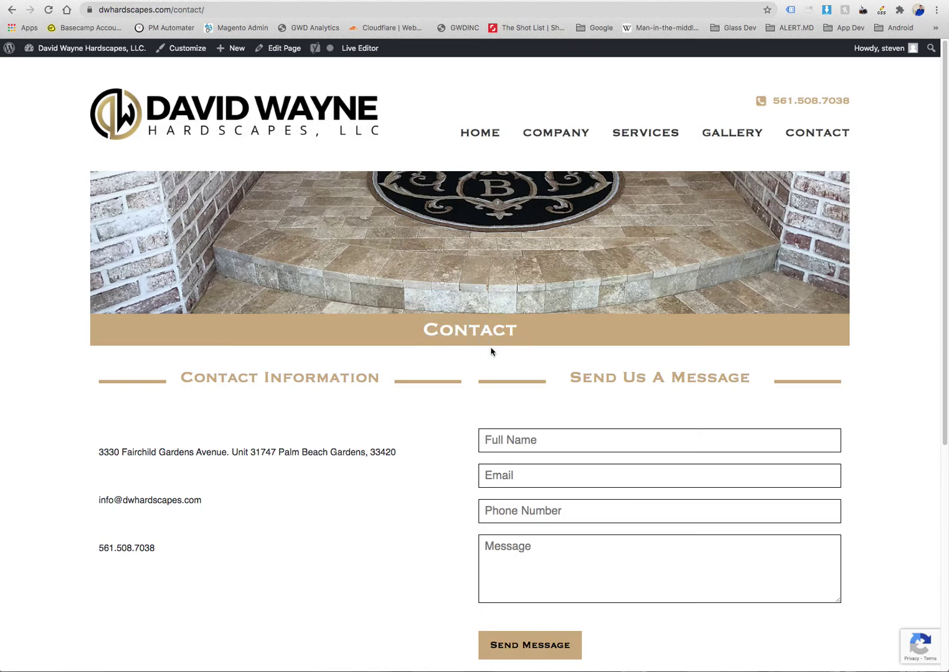
scroll(491, 352, down, 5)
scroll(429, 413, up, 5)
Return to the homepage and scroll down to the Featured Projects and Message Us footer form
click(479, 133)
scroll(525, 418, down, 15)
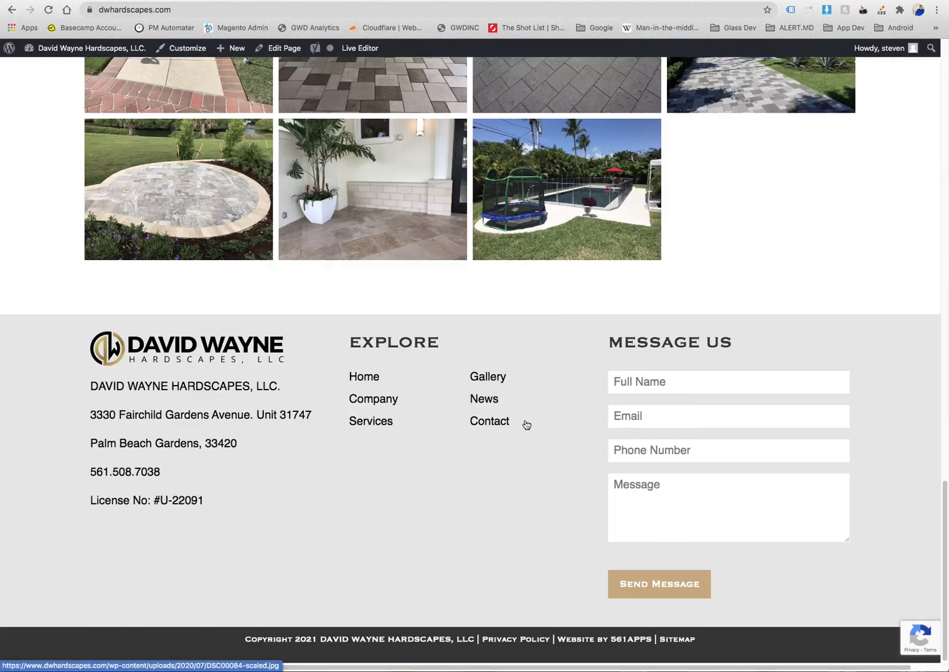
scroll(526, 425, up, 10)
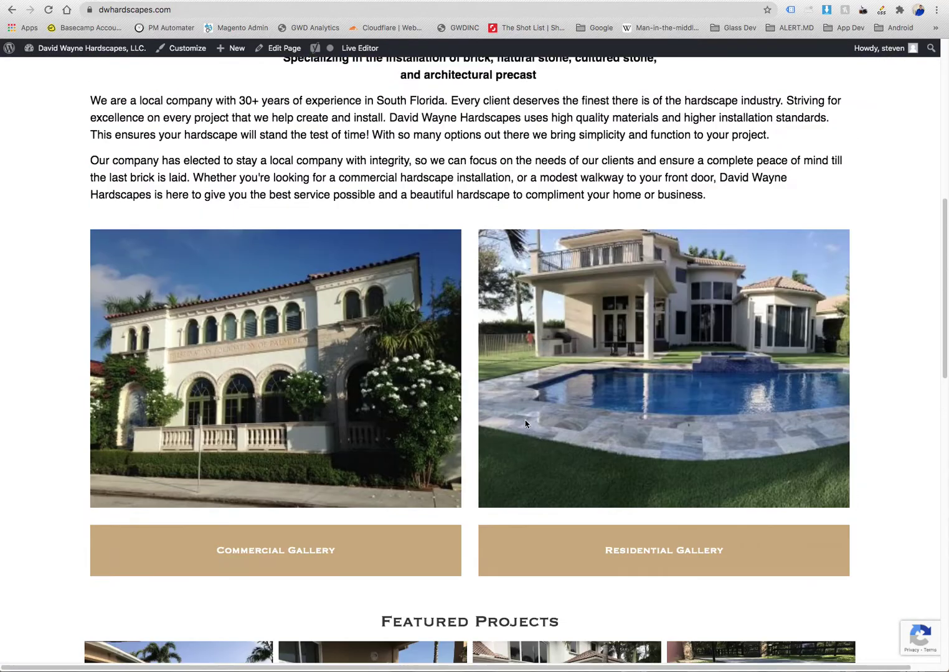
scroll(471, 396, down, 15)
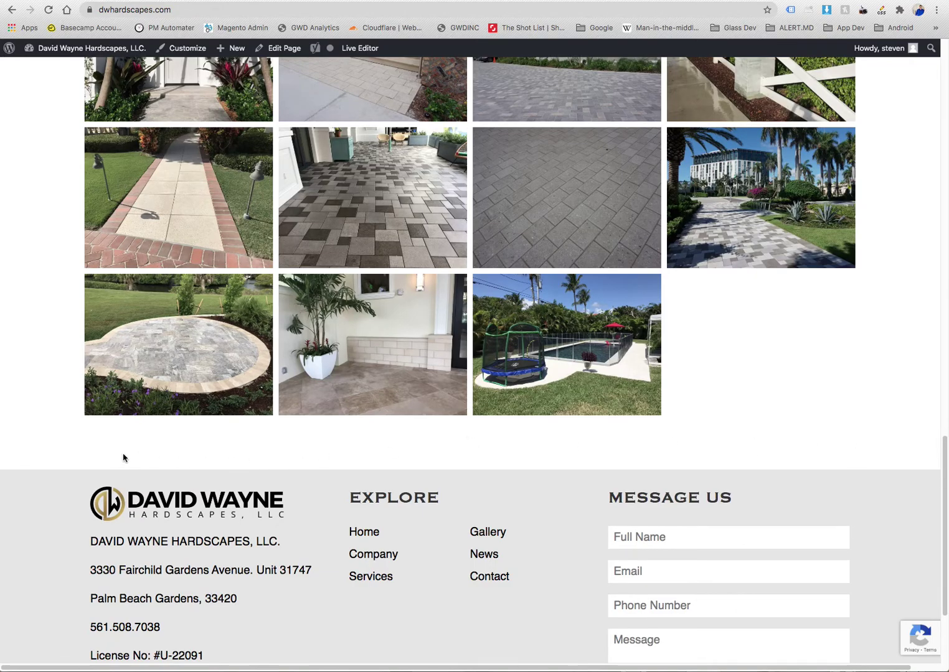
scroll(639, 371, down, 3)
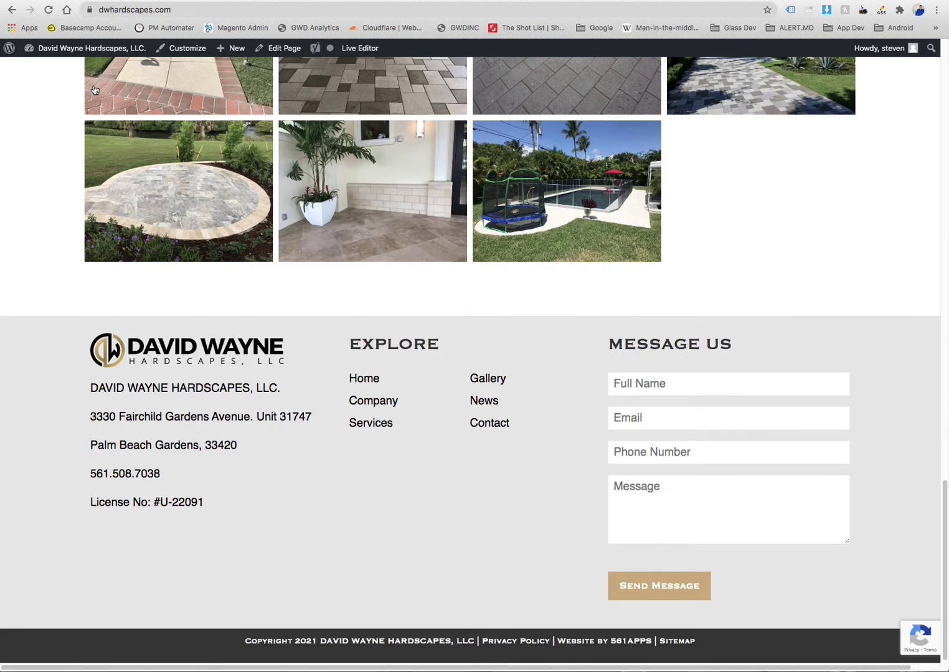
Go to the Dashboard, then to the Testimonials list showing two published testimonials
click(28, 62)
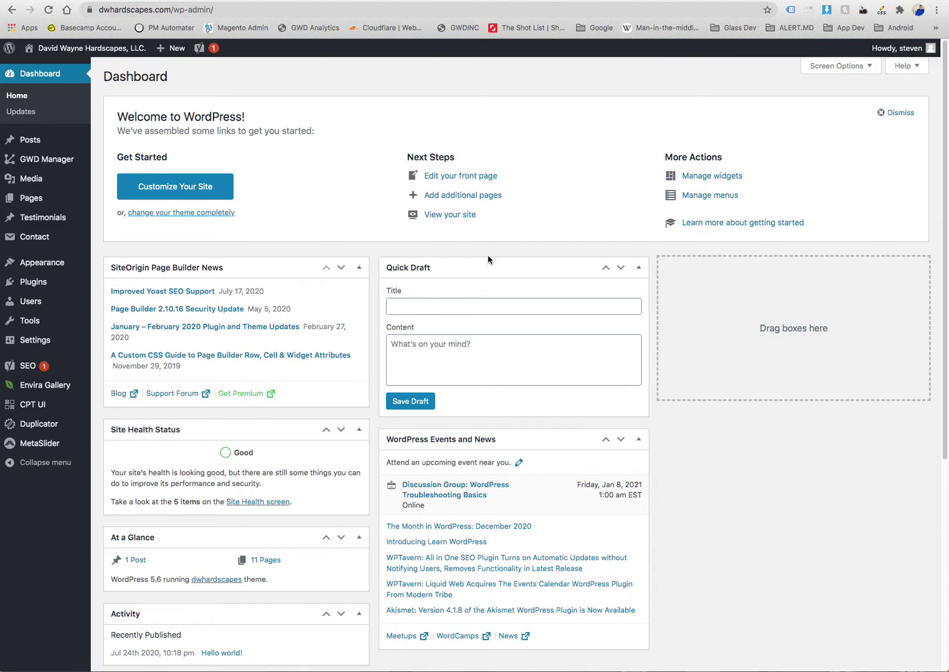
click(55, 222)
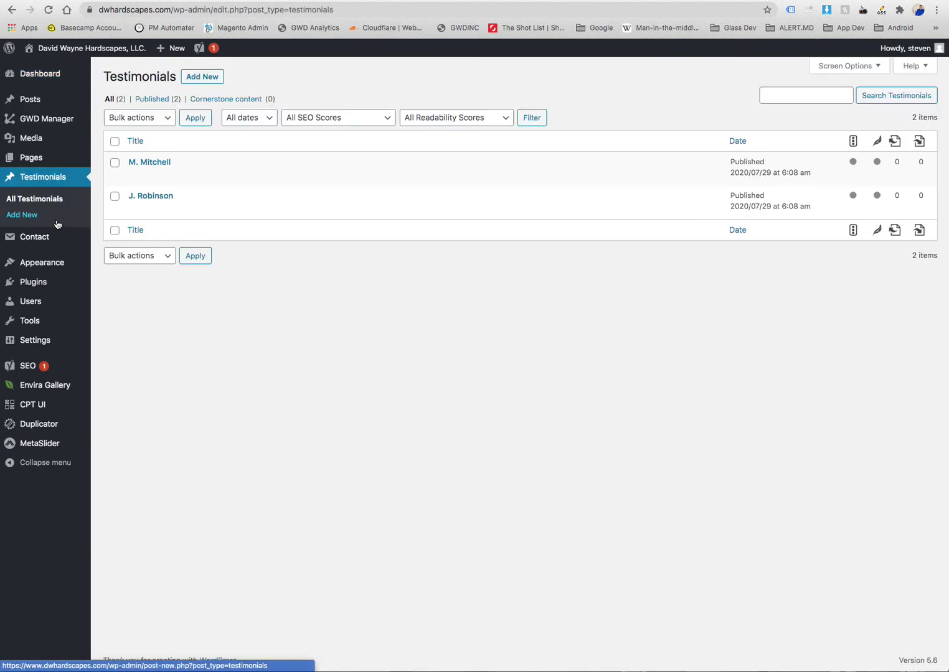